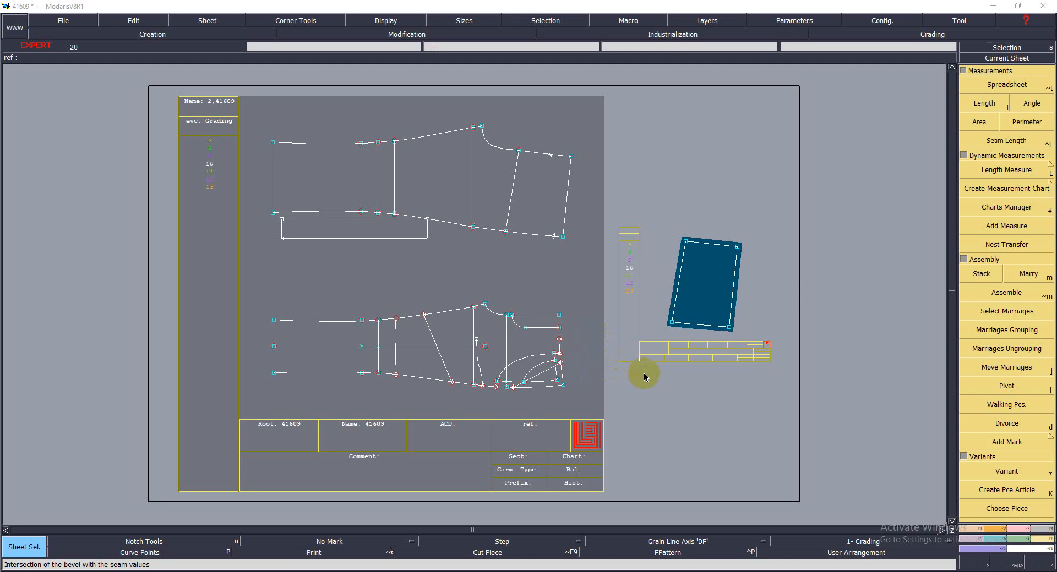
# Step: Delete the sheet of the existing blue panel piece beside the main trouser pattern
pyautogui.click(714, 317)
pyautogui.click(197, 30)
pyautogui.click(197, 25)
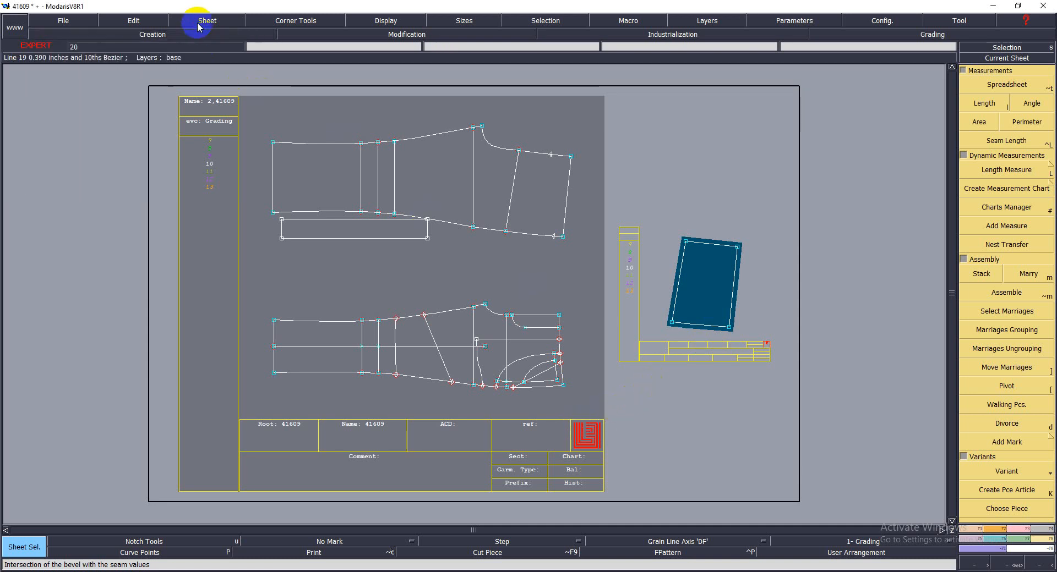
pyautogui.click(198, 24)
pyautogui.click(223, 49)
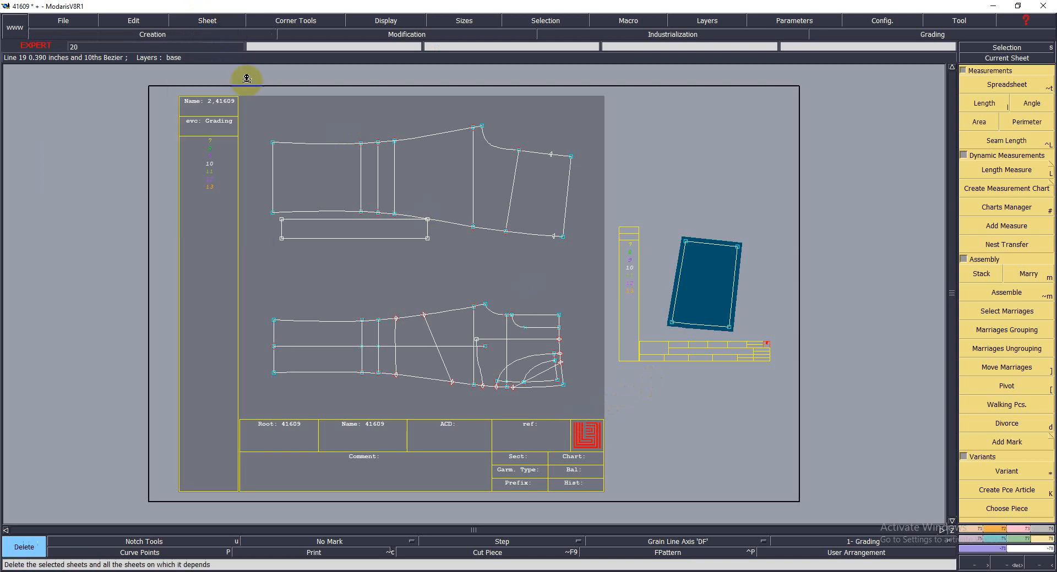
pyautogui.click(710, 312)
pyautogui.click(708, 316)
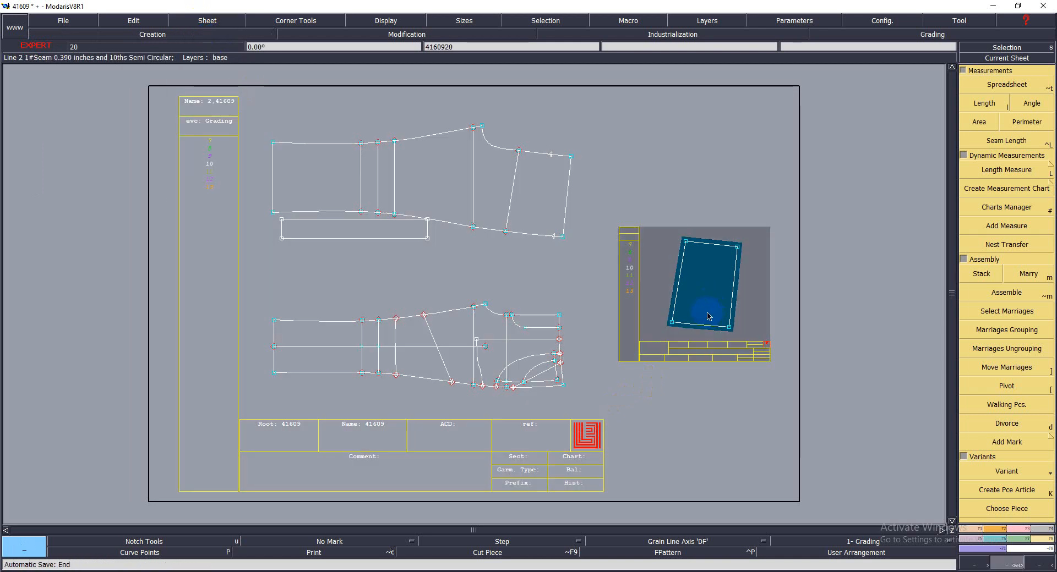
pyautogui.press('Delete')
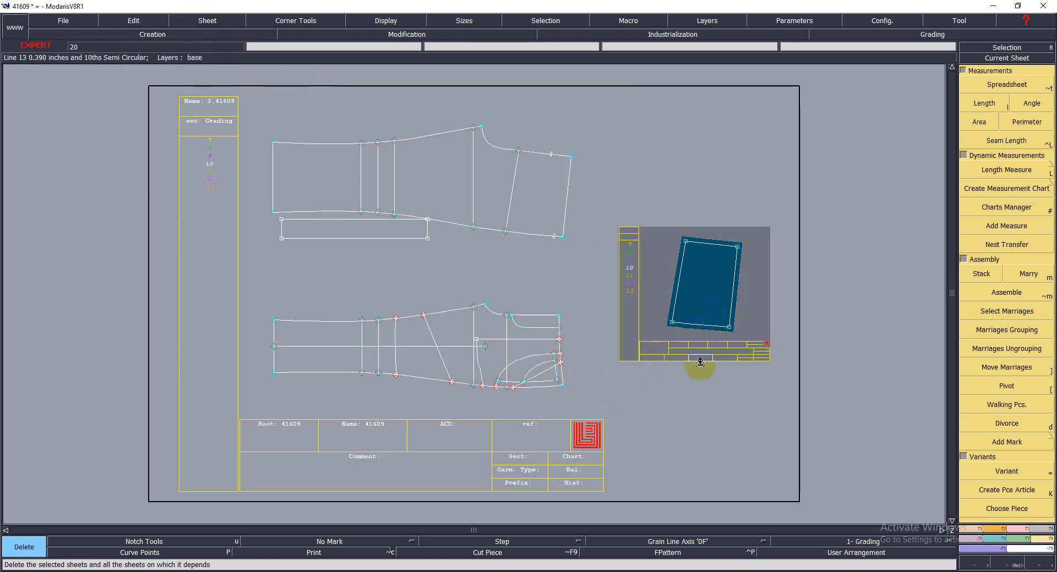
pyautogui.click(716, 311)
# Step: Extract the waist-end section of the upper trouser panel as a separate piece with the Seam tool
pyautogui.press('Return')
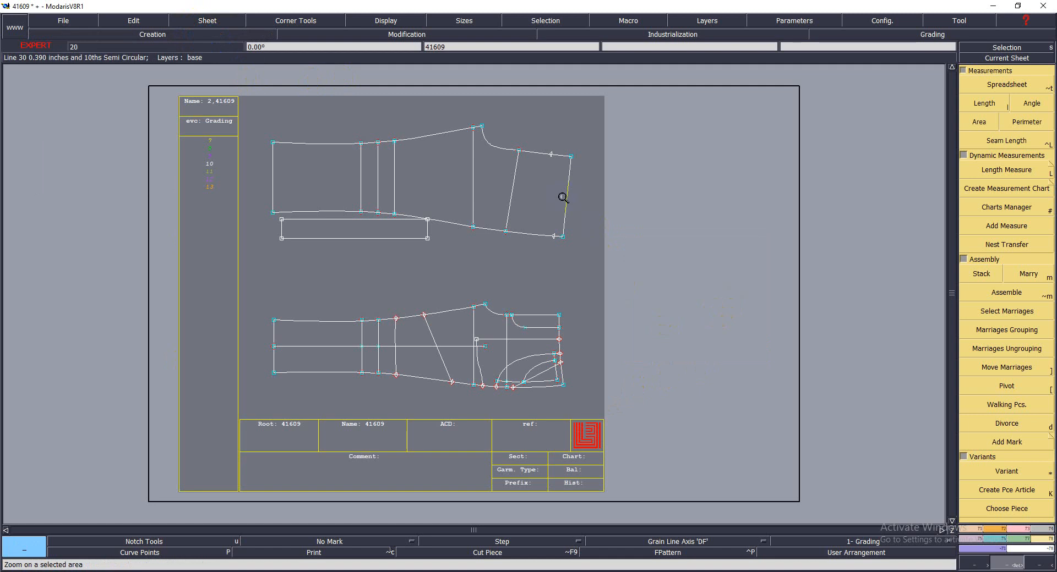
pyautogui.moveTo(259, 101); pyautogui.dragTo(639, 275)
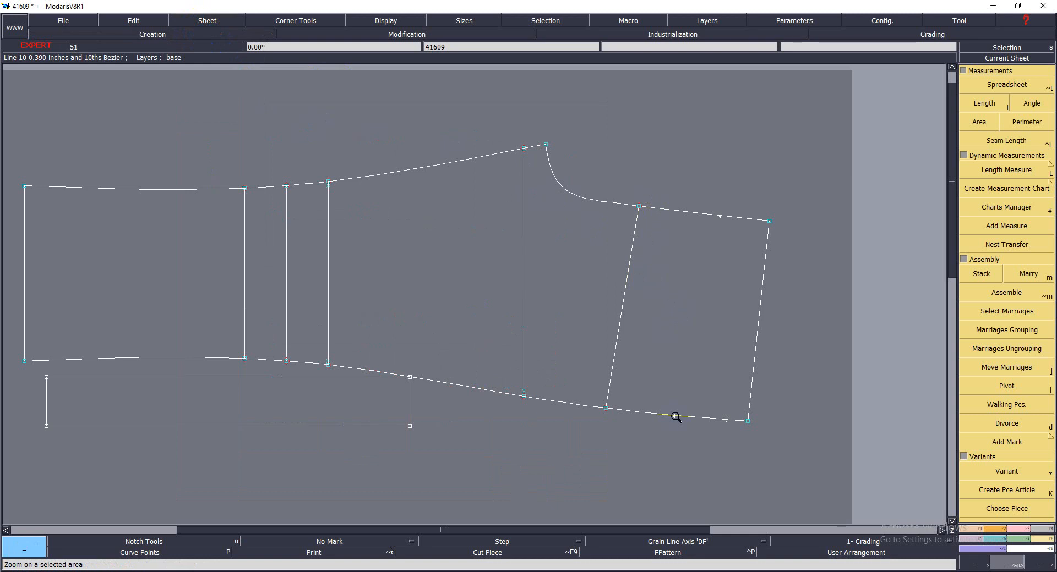
pyautogui.press('s')
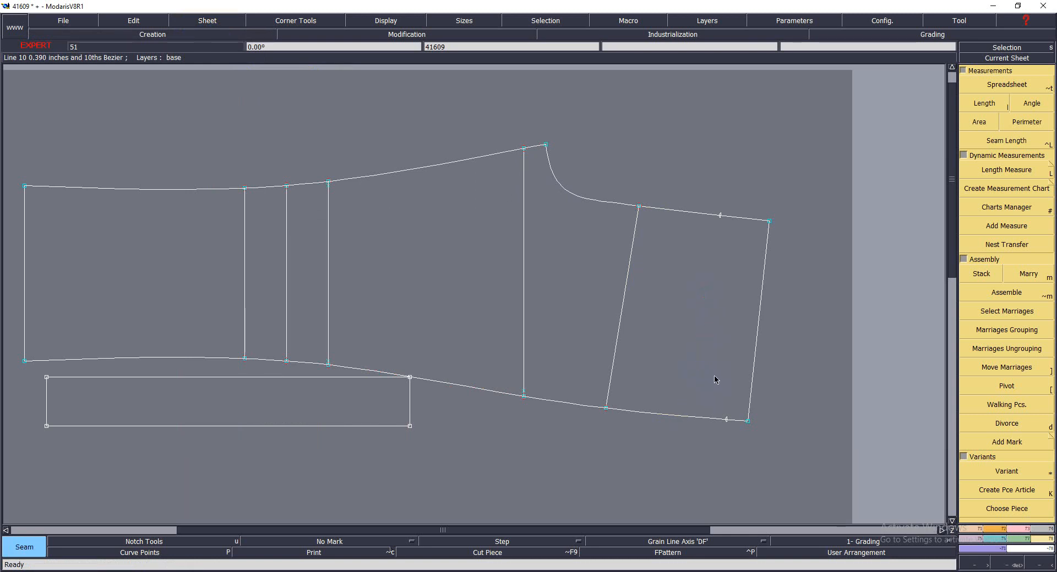
pyautogui.press('j')
# Step: Rotate the extracted piece's sheet by 90°, and level its lower long edge with a two-point rotation
pyautogui.press('Return')
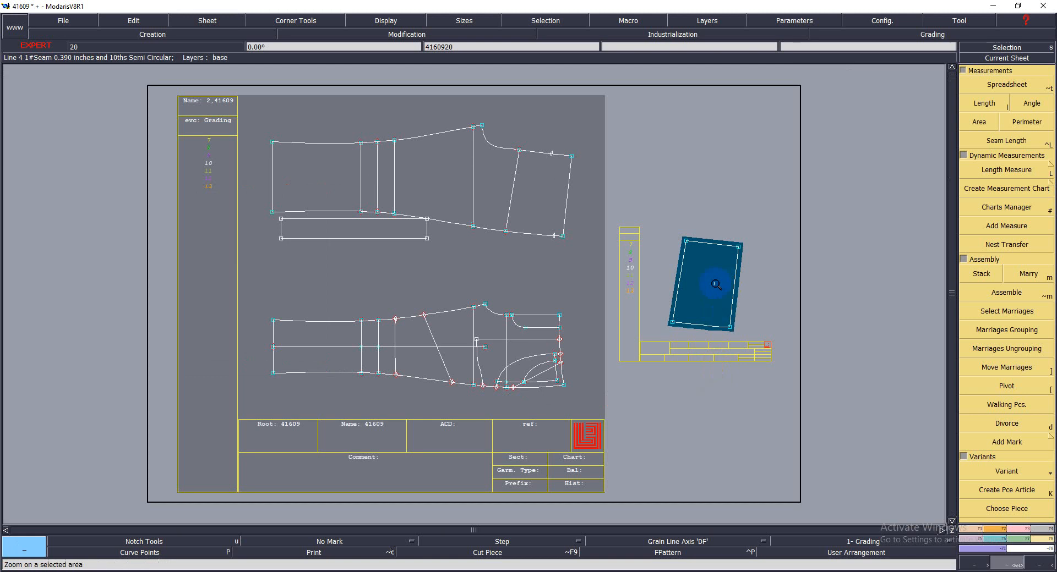
pyautogui.moveTo(586, 180); pyautogui.dragTo(746, 390)
pyautogui.click(588, 312)
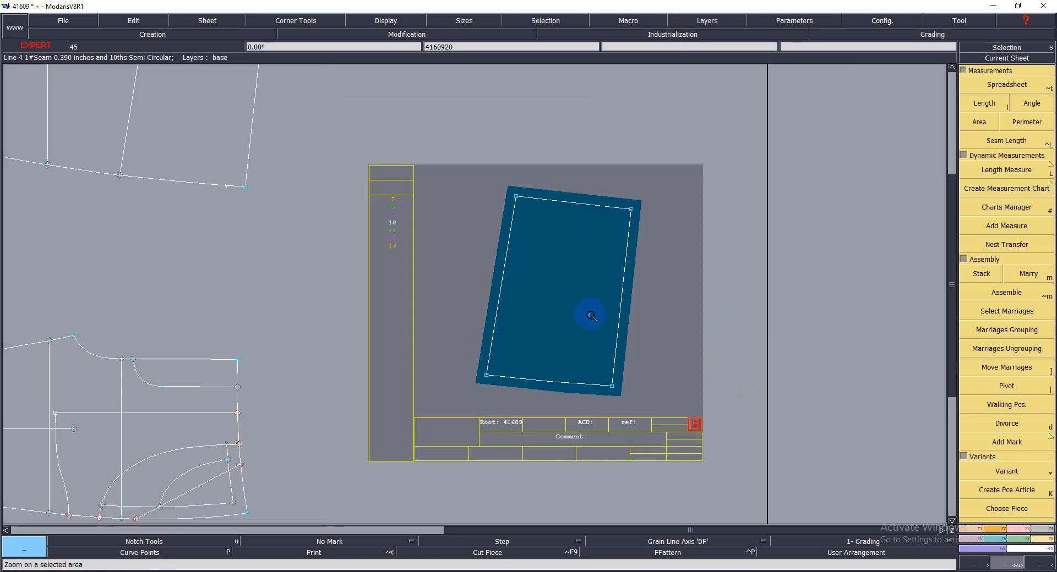
pyautogui.press('F2')
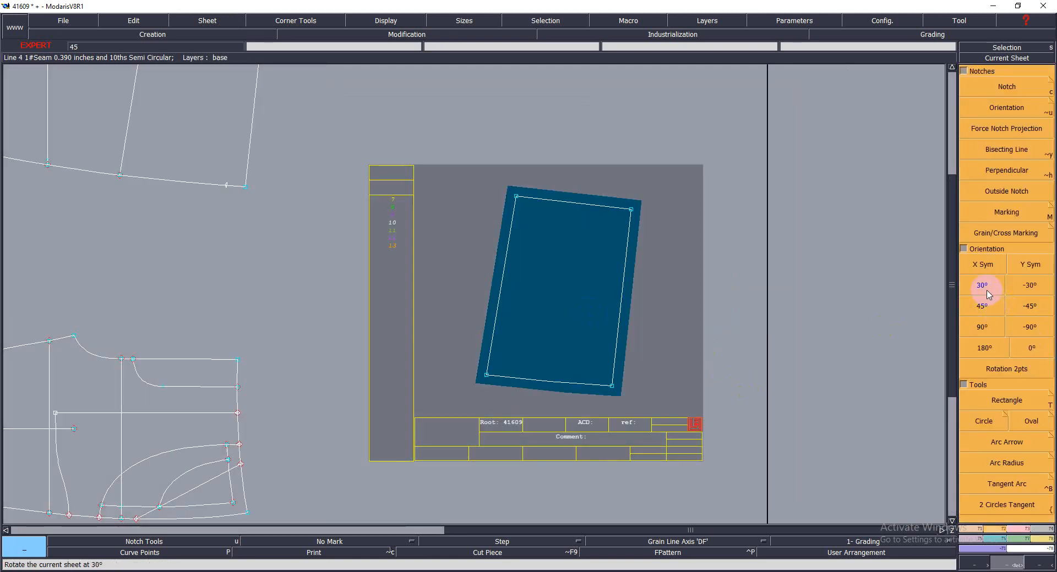
pyautogui.click(989, 326)
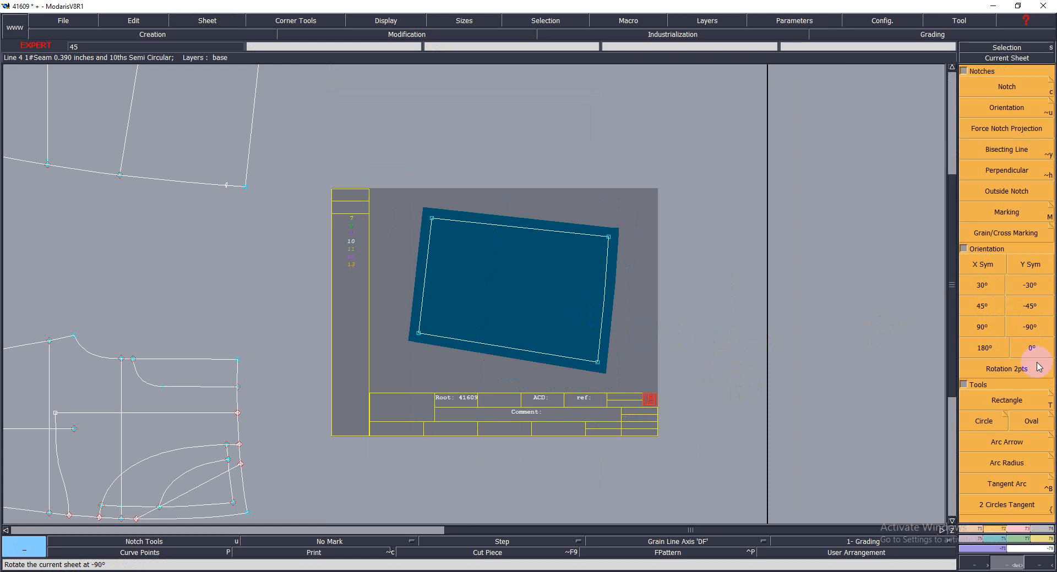
pyautogui.click(999, 369)
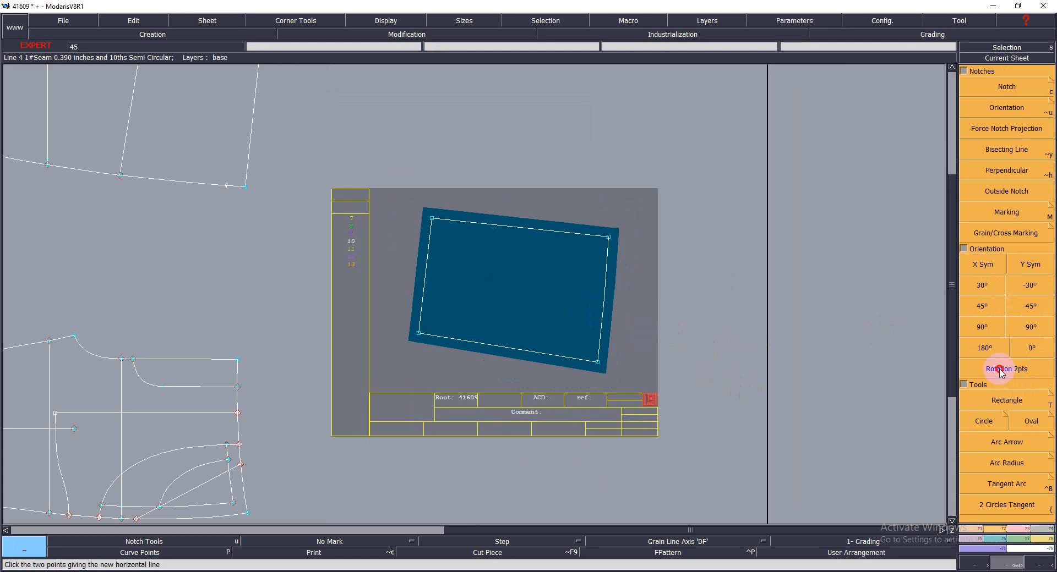
pyautogui.click(593, 363)
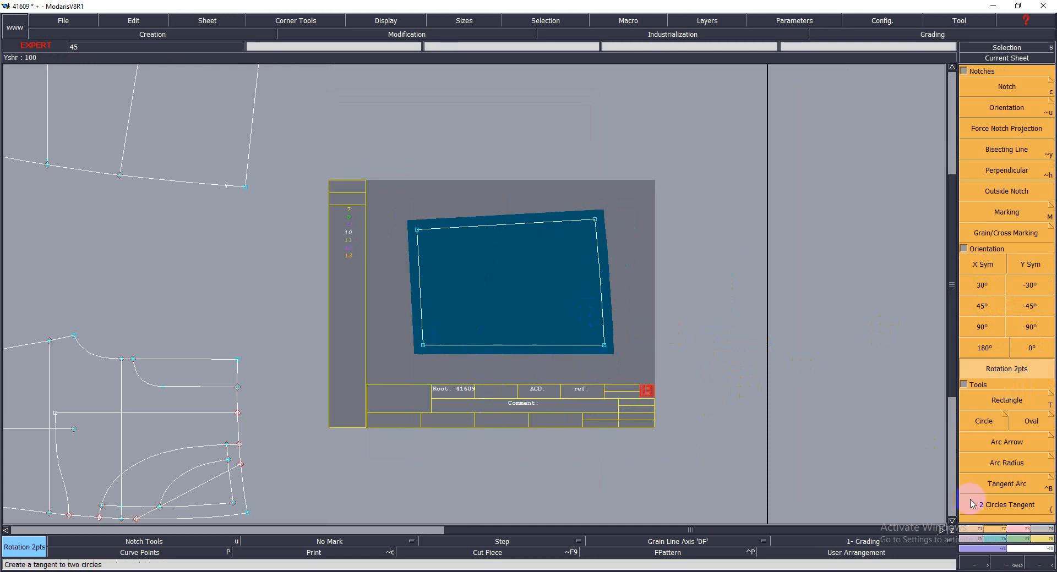
# Step: Create a developed point about 3.430 inches from the lower-left corner along the lower edge, and insert it into the line
pyautogui.click(918, 494)
pyautogui.press('F2')
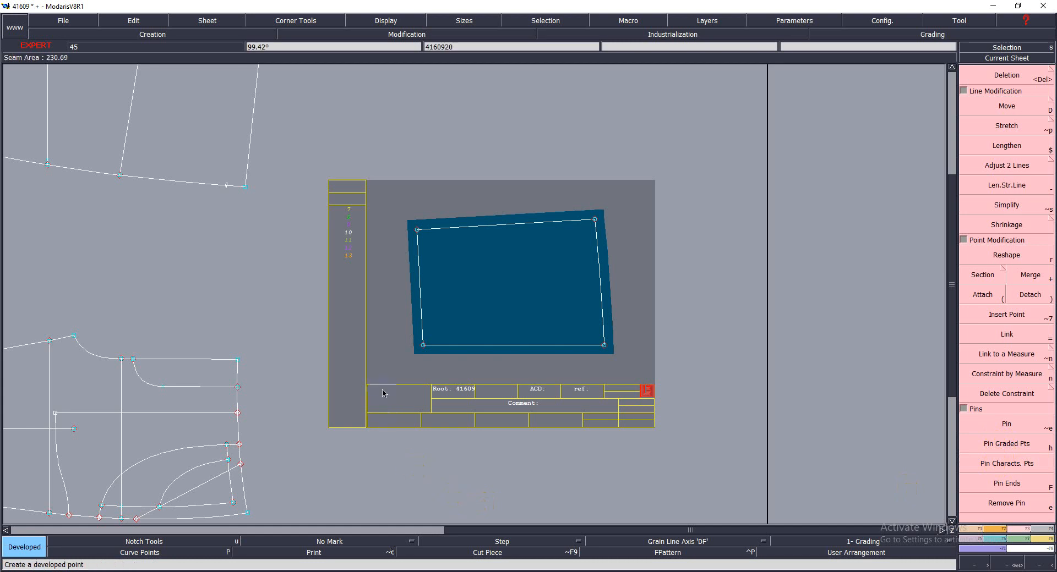
pyautogui.click(429, 346)
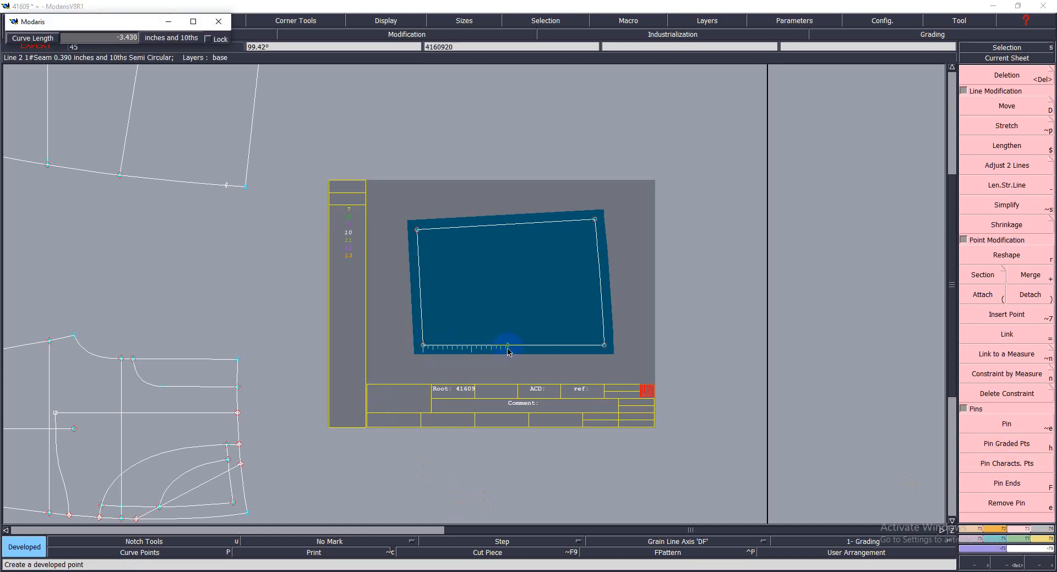
pyautogui.click(507, 350)
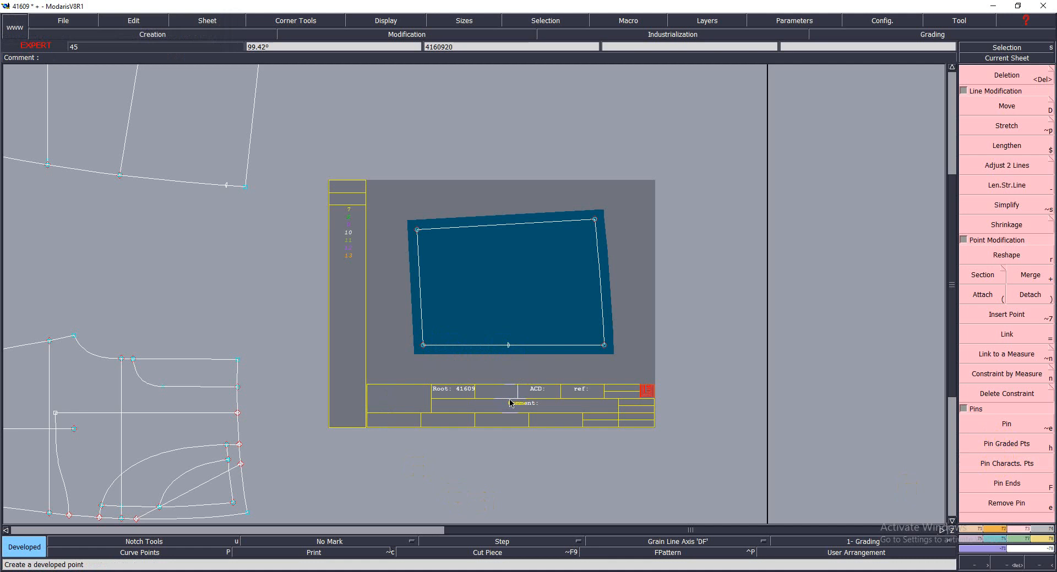
pyautogui.click(1003, 315)
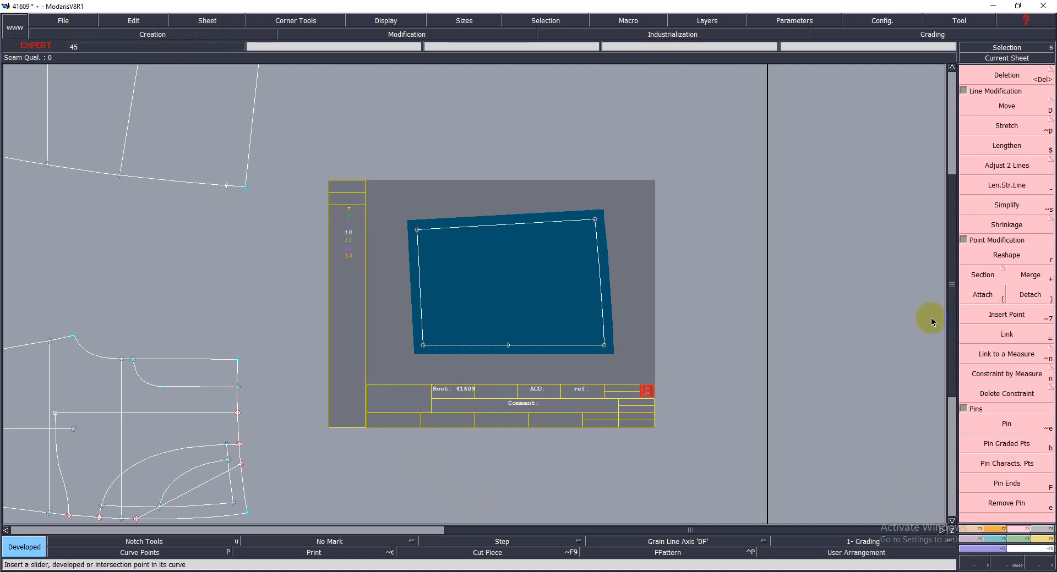
pyautogui.click(505, 346)
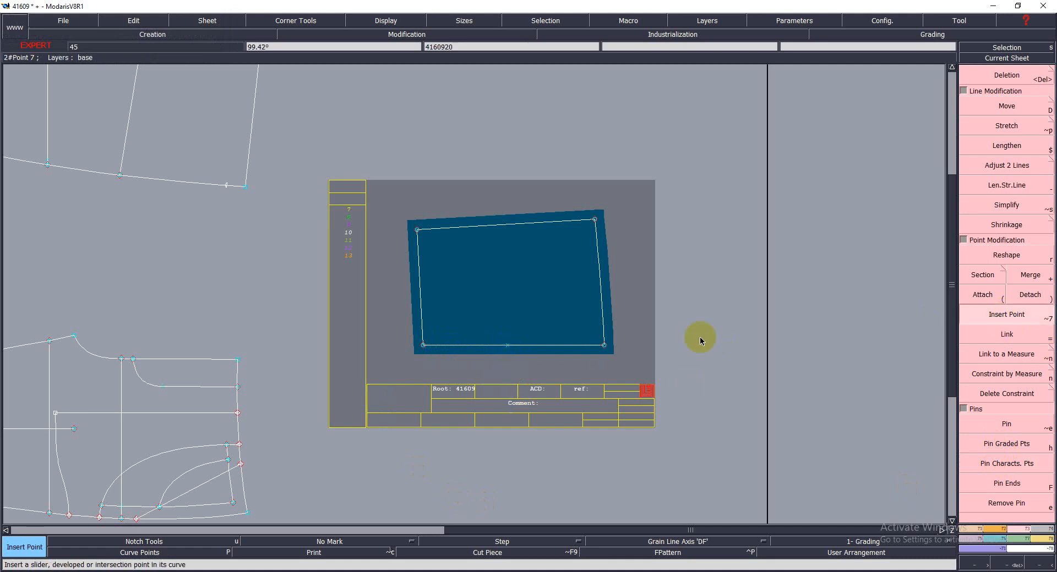
# Step: Insert a developed point about 1.909 inches from the upper-left corner into the upper edge, and split and detach the edge there
pyautogui.click(1010, 311)
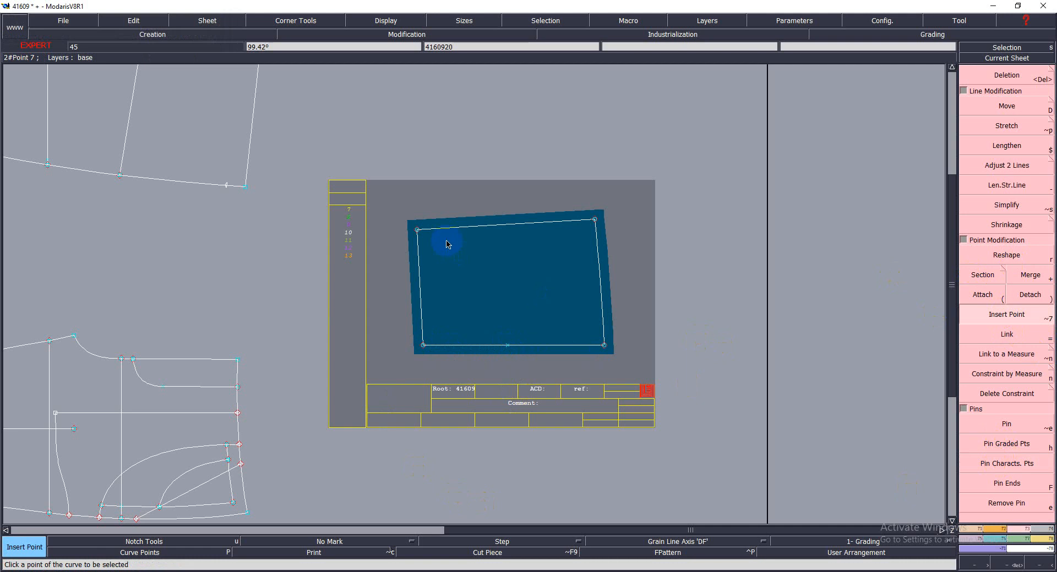
pyautogui.press('d')
pyautogui.click(416, 230)
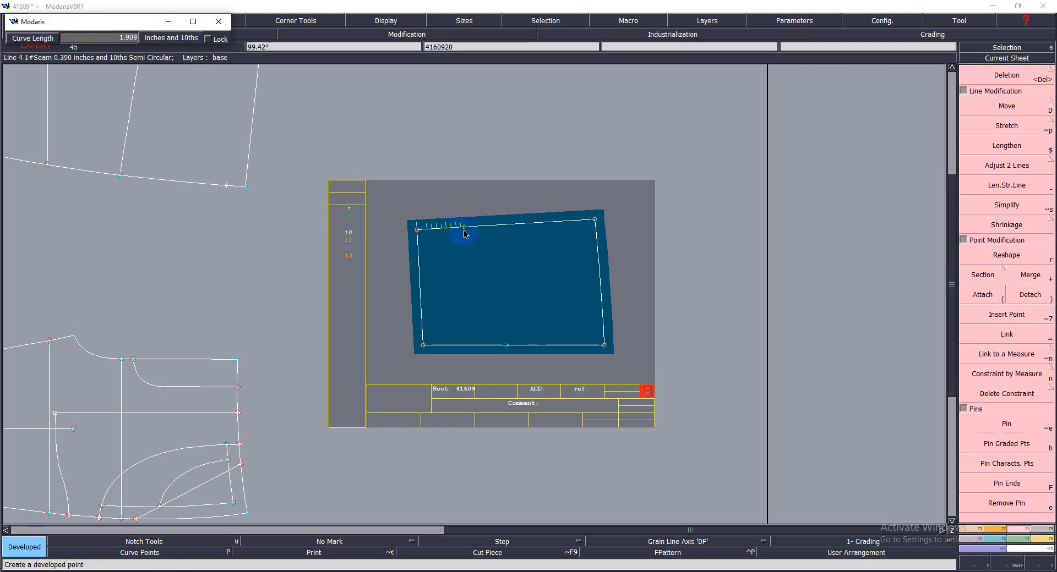
pyautogui.click(464, 231)
pyautogui.click(999, 316)
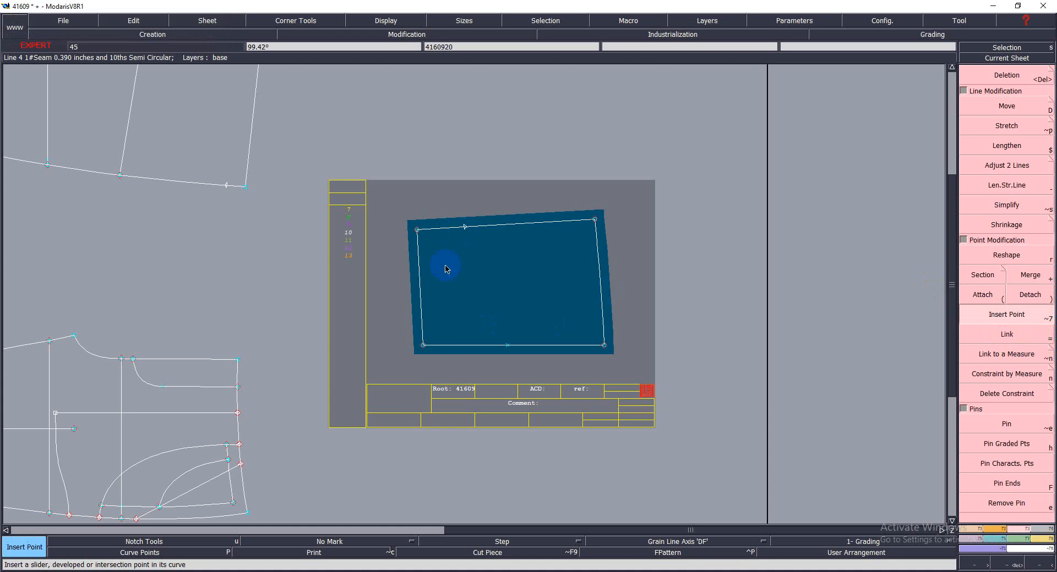
pyautogui.click(463, 228)
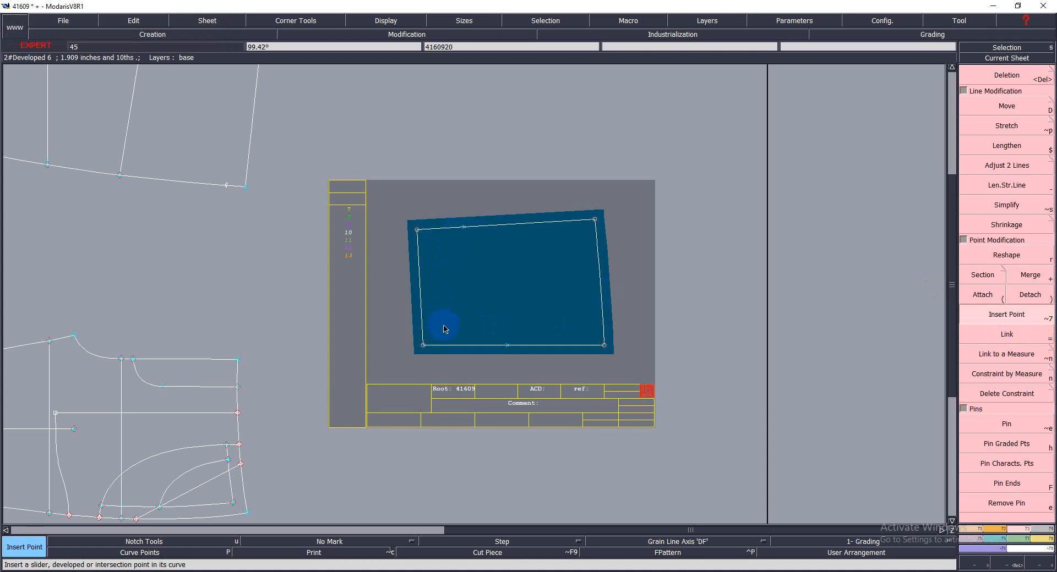
pyautogui.click(992, 275)
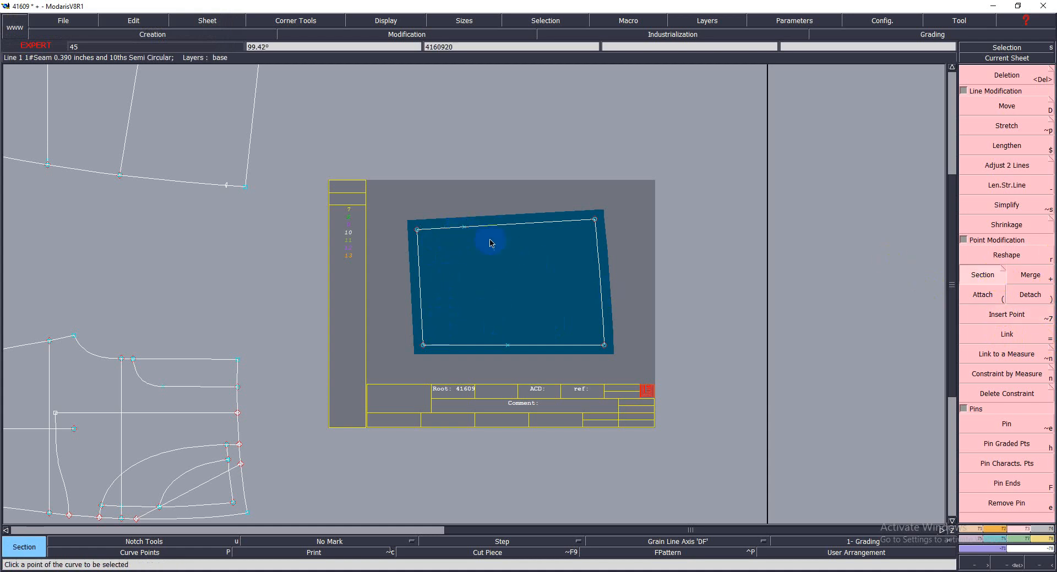
pyautogui.click(1028, 294)
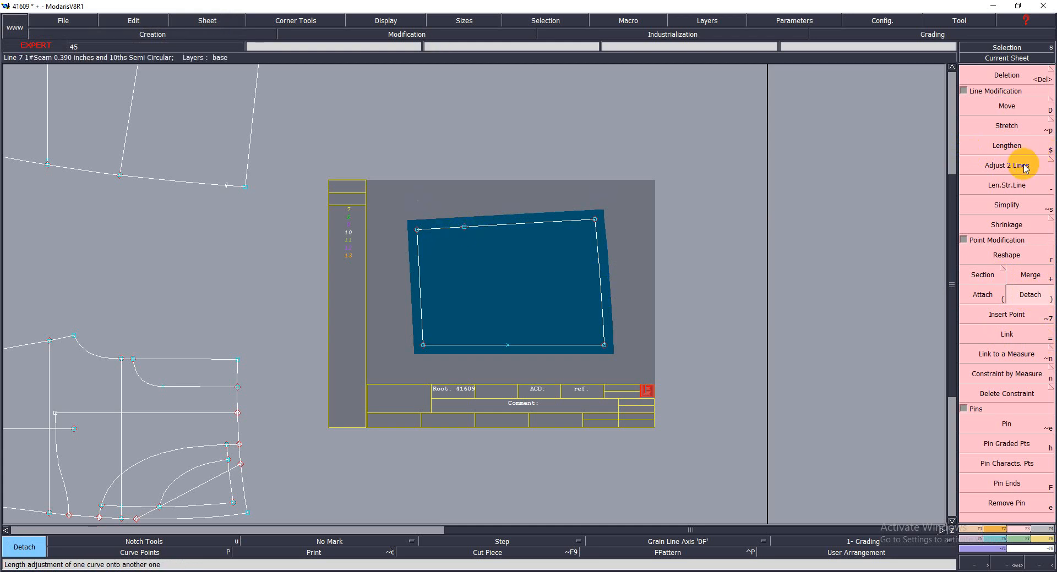
# Step: With Print on, stretch the piece's left part about the lower-edge point, using ShiftX -0.300 and ShiftY -0.1 inches
pyautogui.click(1007, 126)
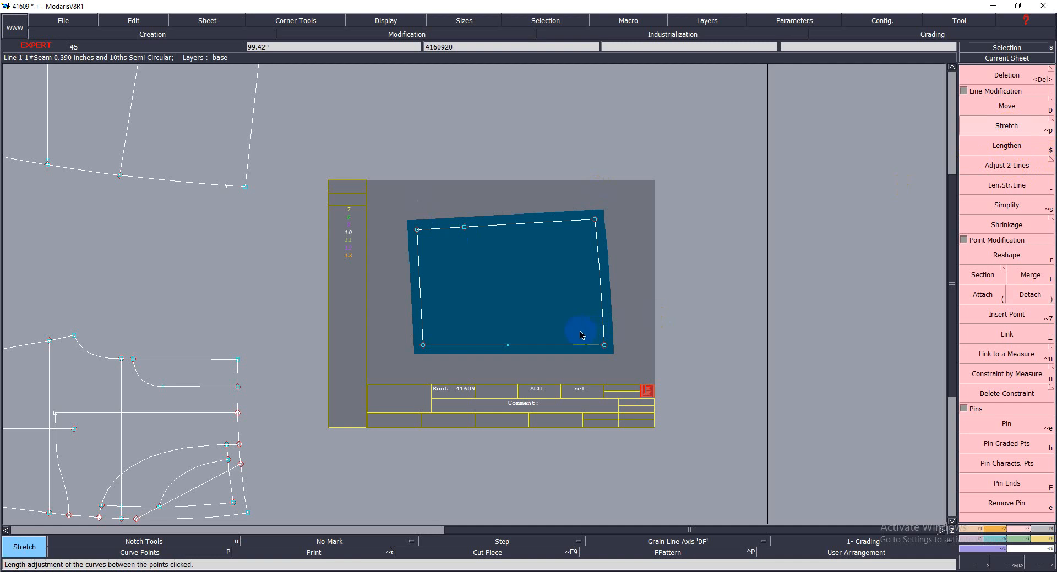
pyautogui.click(342, 553)
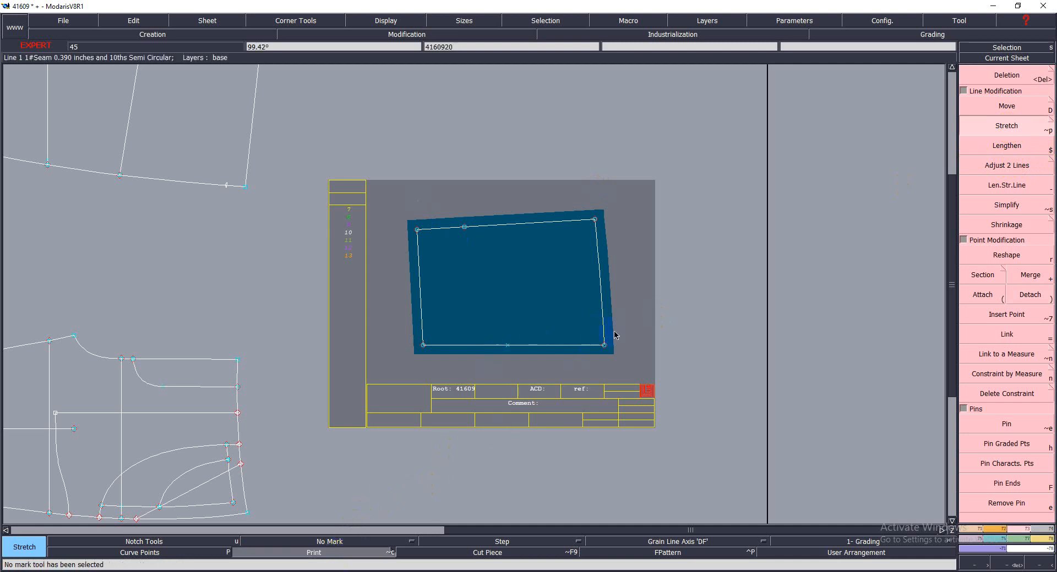
pyautogui.click(508, 346)
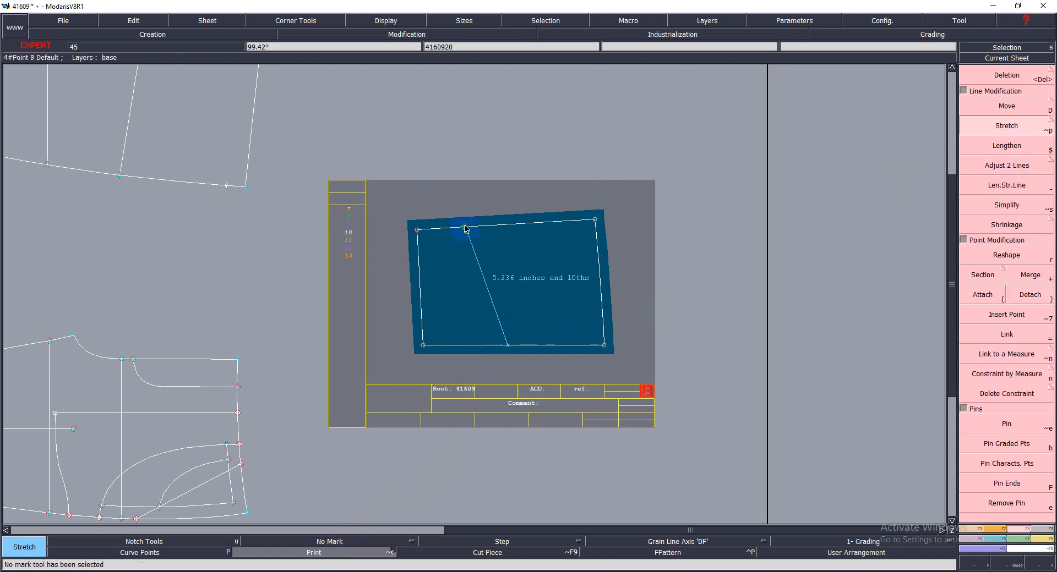
pyautogui.click(464, 227)
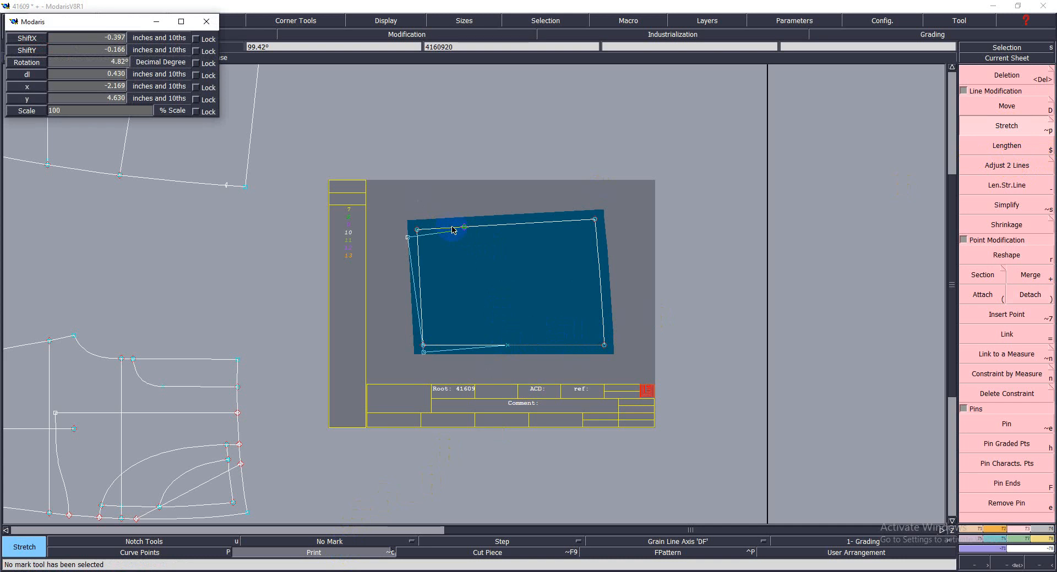
pyautogui.write('-0.350')
pyautogui.press('Tab')
pyautogui.write('-.')
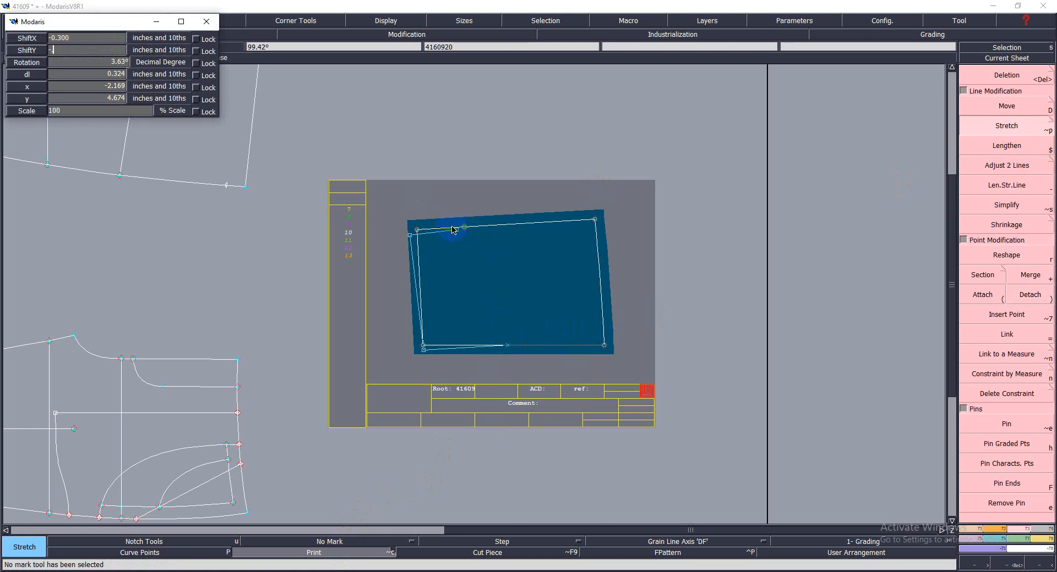
pyautogui.write('1')
pyautogui.press('Return')
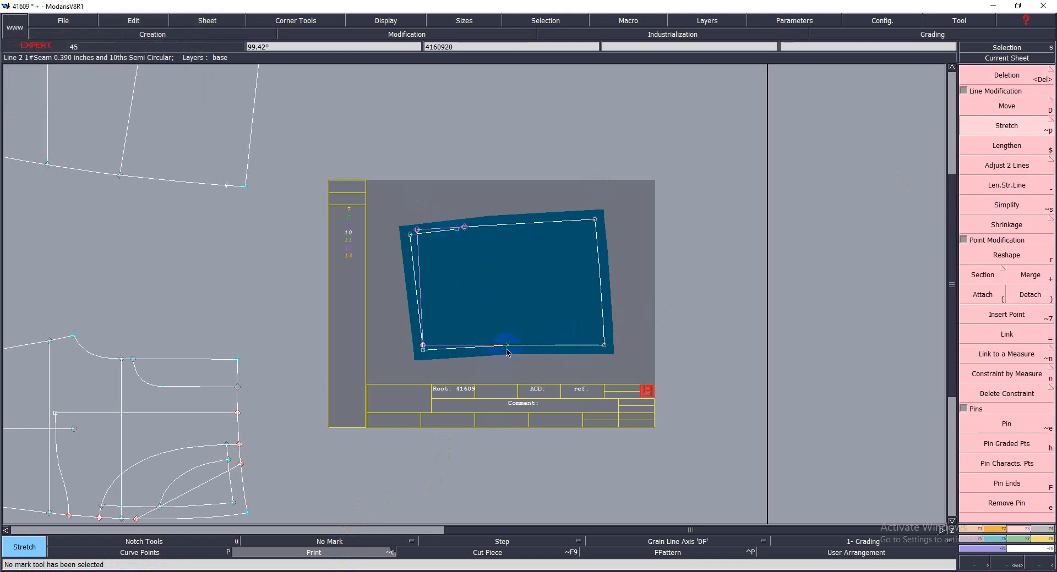
# Step: Stretch the piece's right part away from the split about the lower-edge point, with a ShiftY of 0.1 inches
pyautogui.click(507, 351)
pyautogui.click(464, 228)
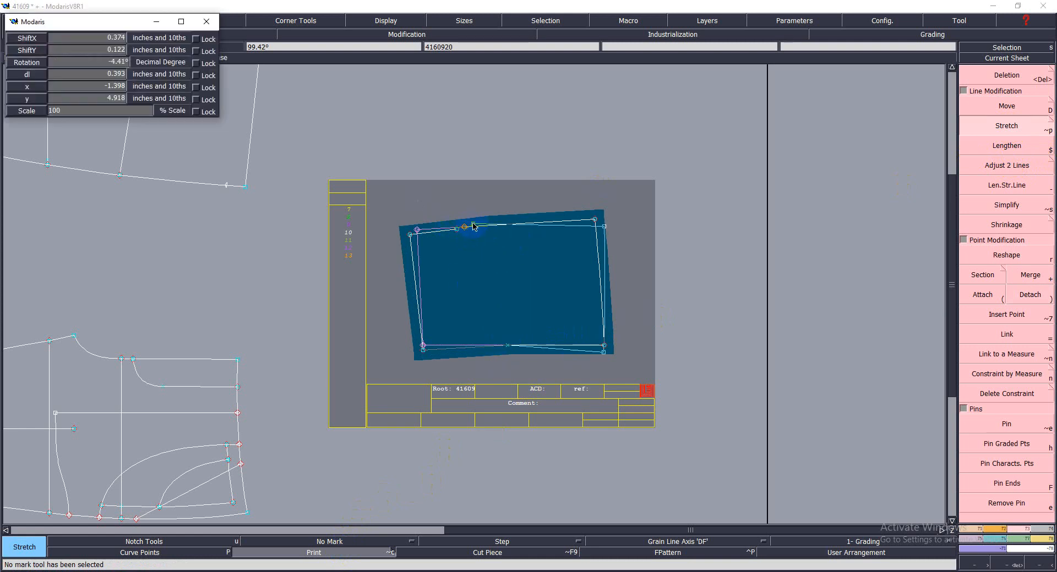
pyautogui.press('Down')
pyautogui.press('Return')
pyautogui.write('.1')
pyautogui.press('Return')
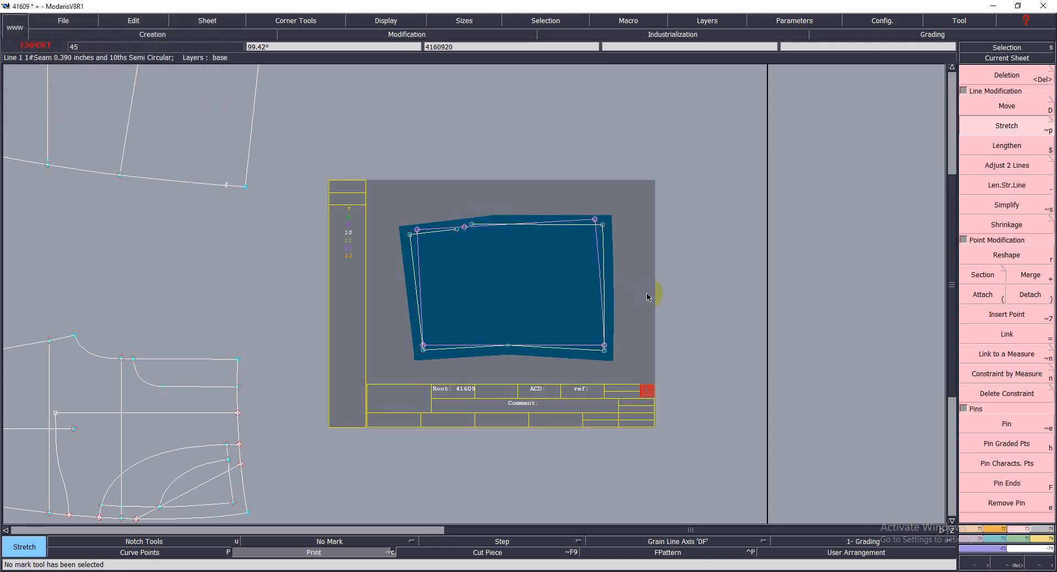
# Step: Draw a dart in the upper-edge opening with Bezier lines: a peaked cap, two legs meeting inside the piece, and a centre line
pyautogui.press('Return')
pyautogui.moveTo(369, 187); pyautogui.dragTo(621, 359)
pyautogui.click(621, 358)
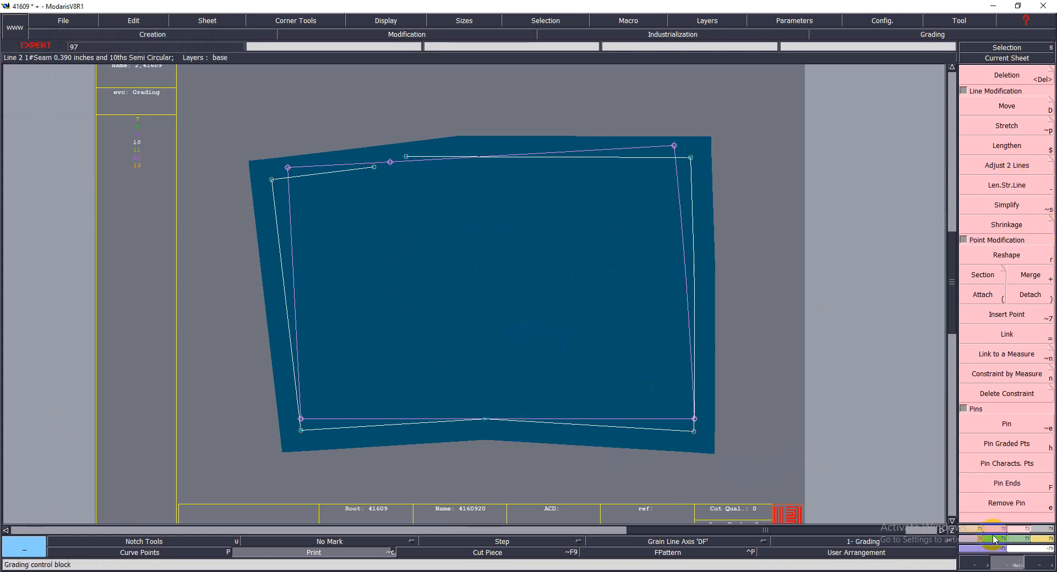
pyautogui.click(972, 530)
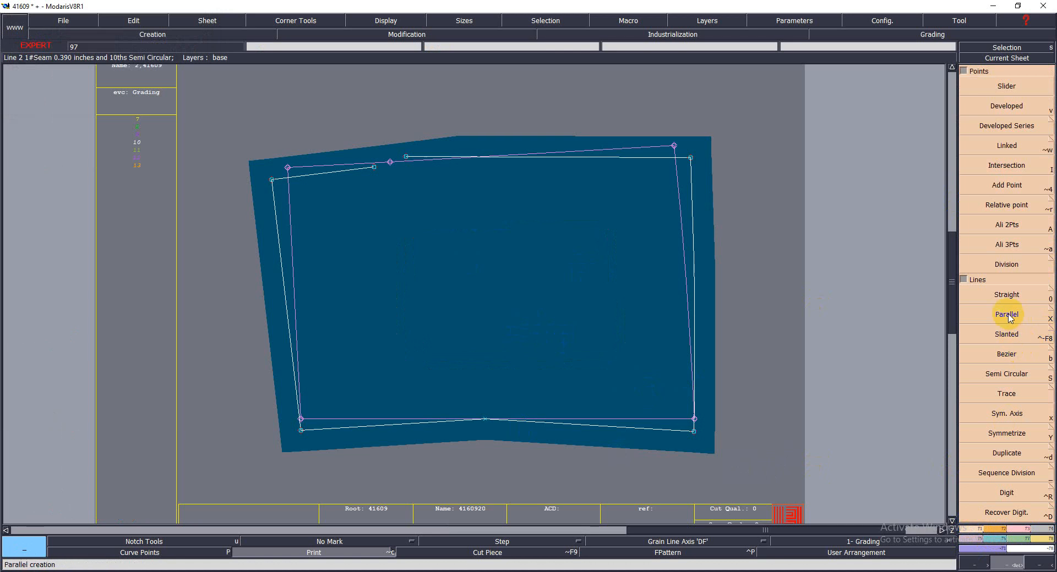
pyautogui.press('b')
pyautogui.click(374, 167)
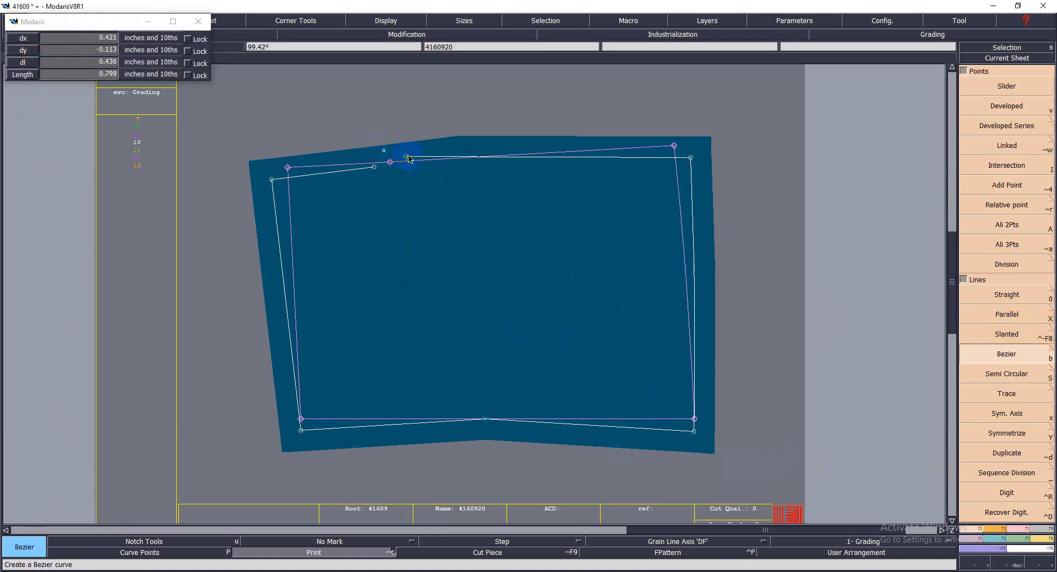
pyautogui.click(417, 273)
pyautogui.click(406, 157)
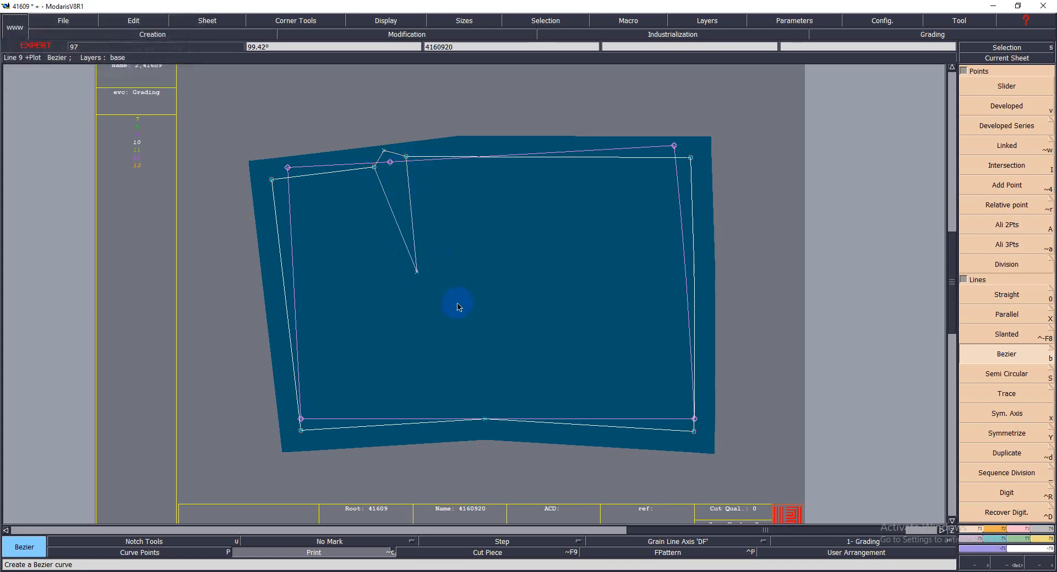
pyautogui.click(389, 162)
pyautogui.click(416, 271)
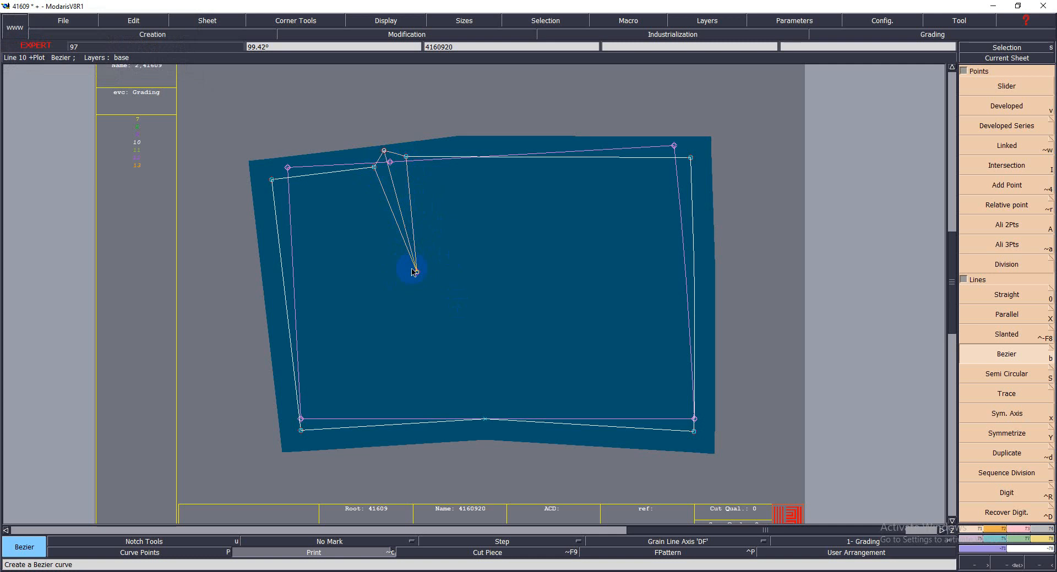
# Step: Reshape the dart by moving its cap peak slightly down and right, and its inner tip slightly up and right
pyautogui.press('z')
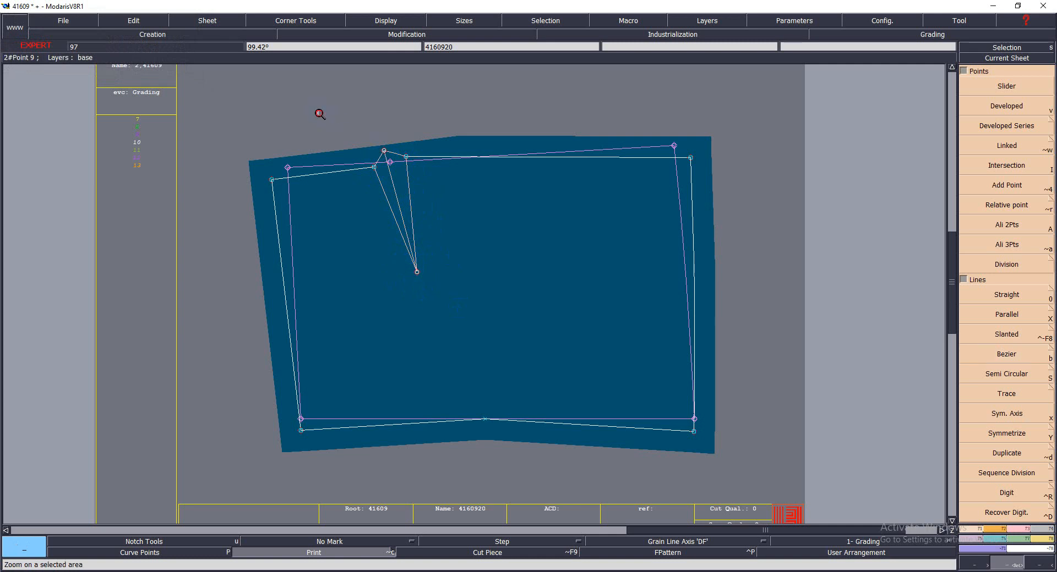
pyautogui.moveTo(319, 111); pyautogui.dragTo(466, 290)
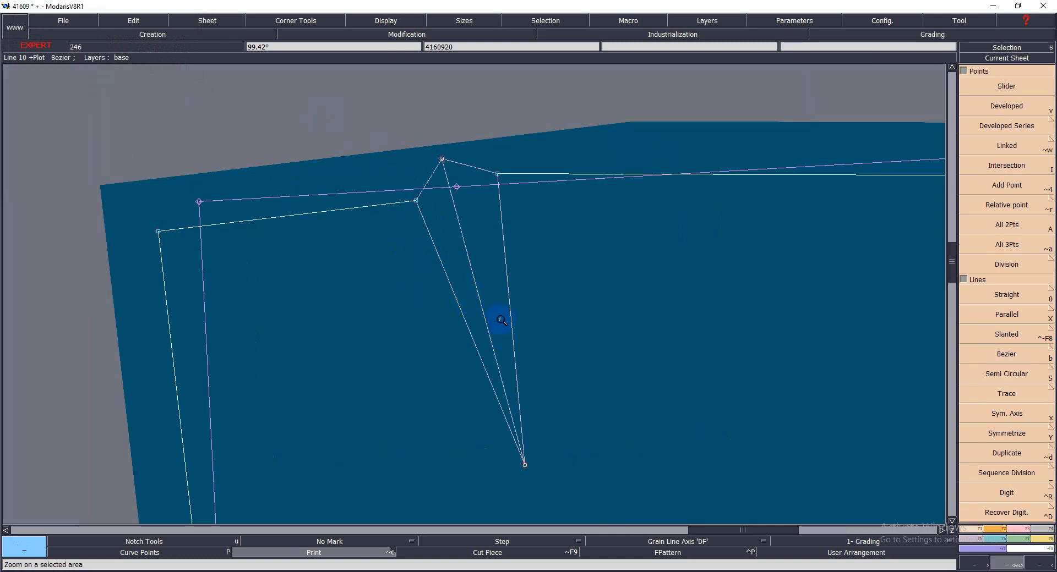
pyautogui.press('r')
pyautogui.click(442, 159)
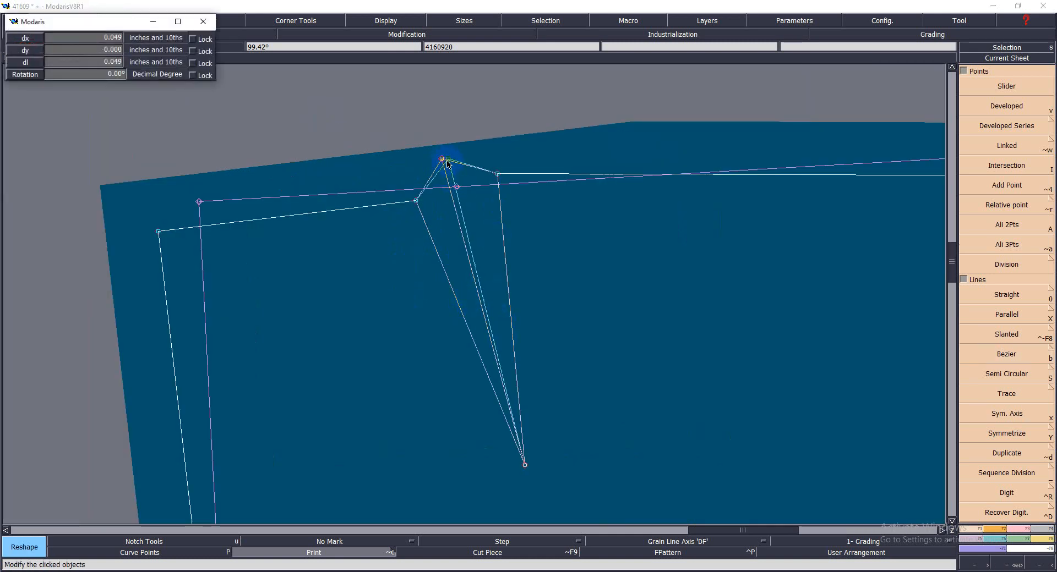
pyautogui.click(445, 163)
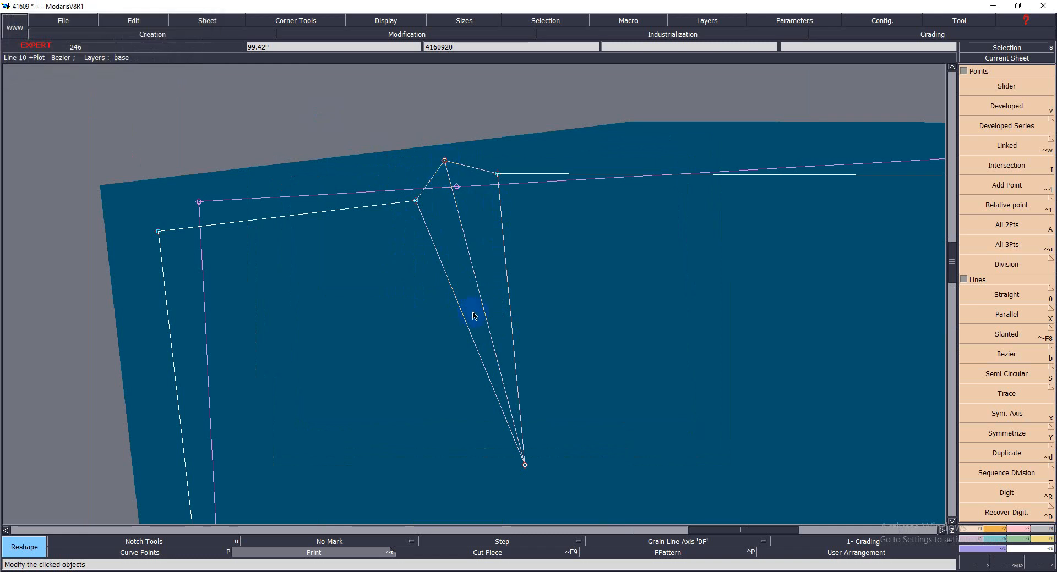
pyautogui.click(524, 465)
pyautogui.click(533, 461)
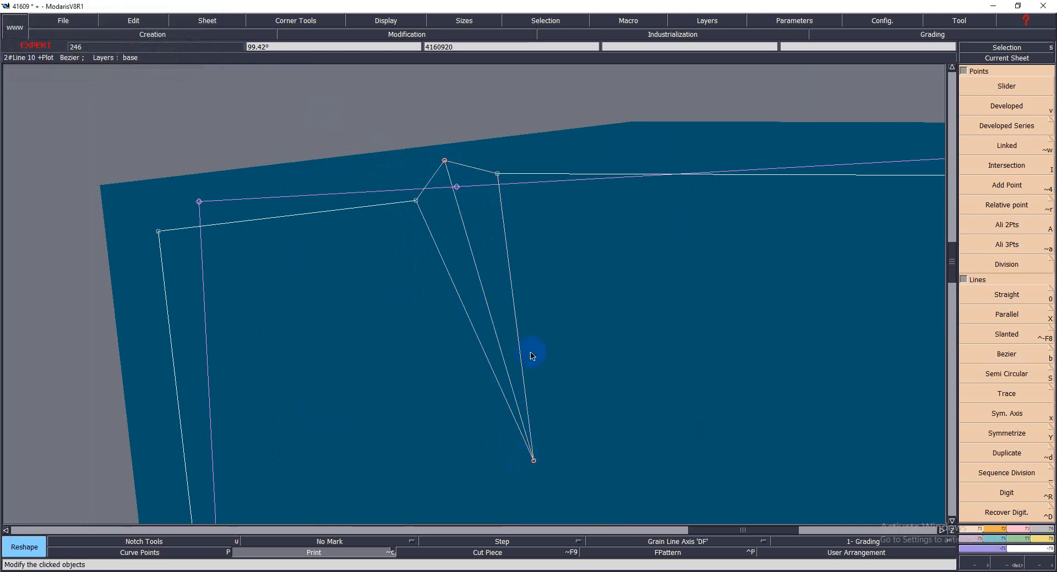
pyautogui.click(533, 460)
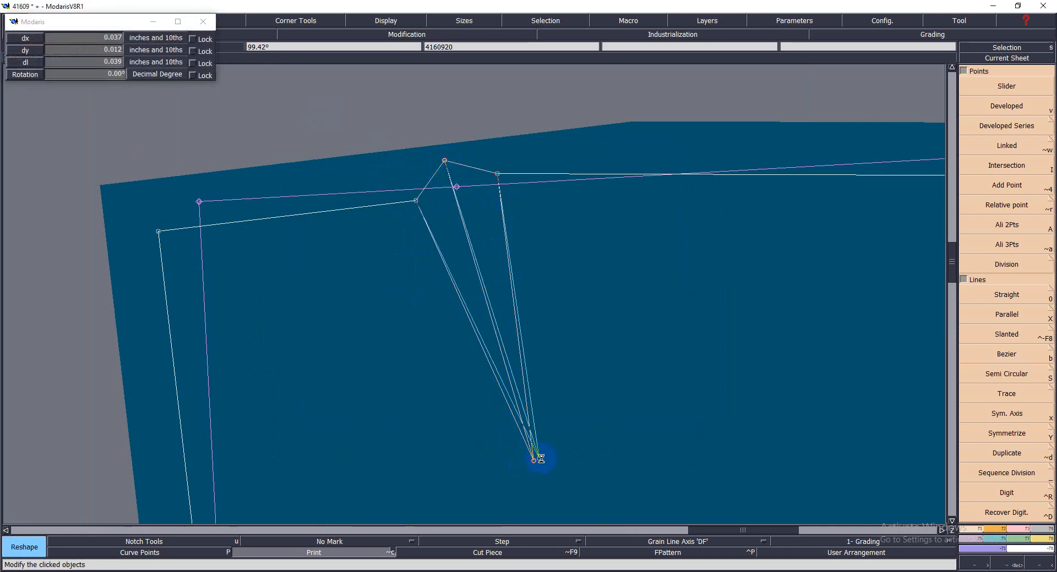
pyautogui.click(539, 458)
pyautogui.click(617, 419)
# Step: Create a developed point about 1.984 inches from the upper-right corner along the upper edge, and insert it into the line
pyautogui.press('Home')
pyautogui.press('Return')
pyautogui.moveTo(281, 104); pyautogui.dragTo(691, 435)
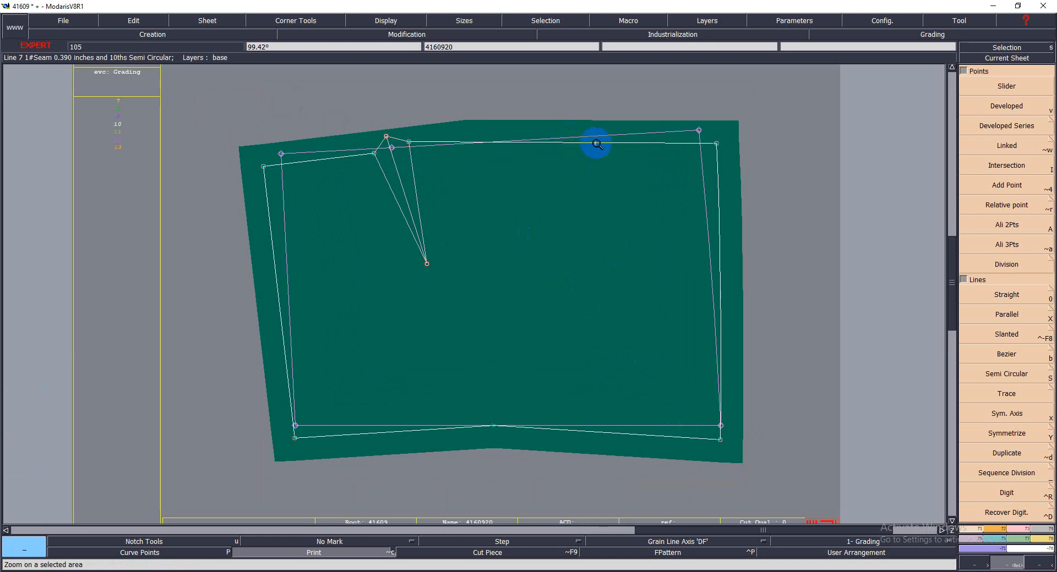
pyautogui.click(1027, 266)
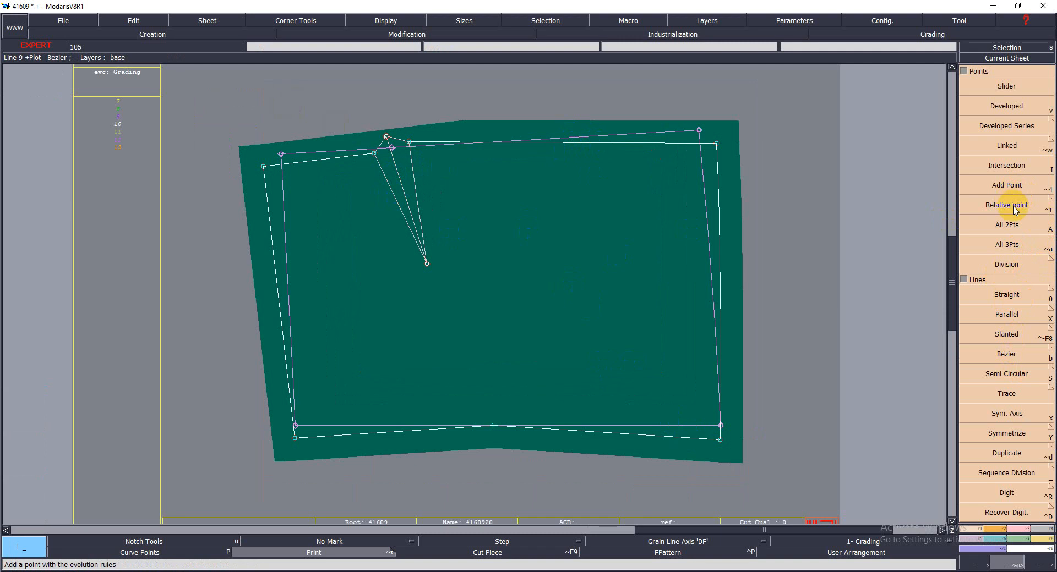
pyautogui.click(1002, 110)
pyautogui.click(715, 144)
pyautogui.click(602, 145)
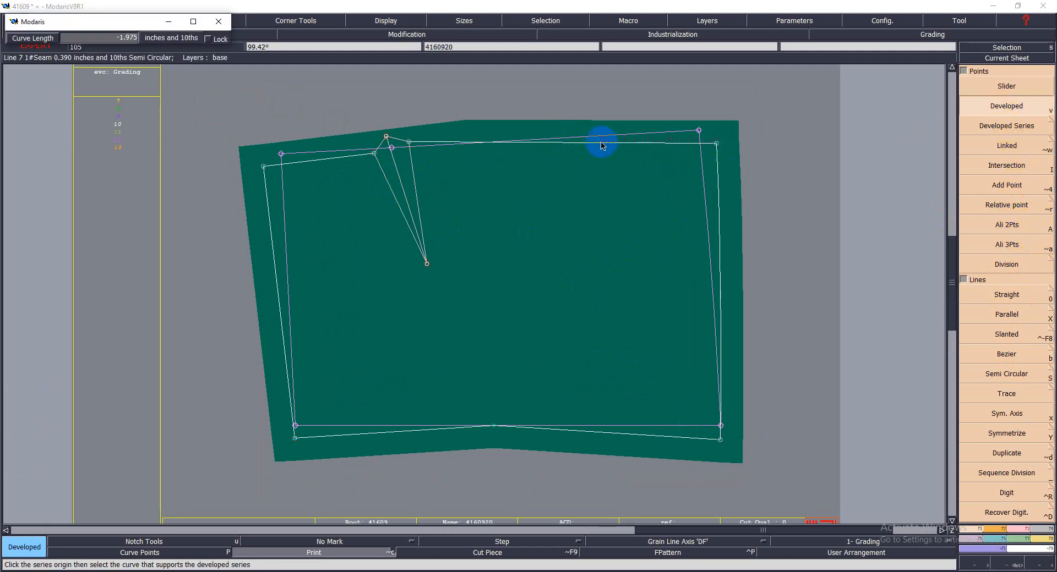
pyautogui.click(601, 146)
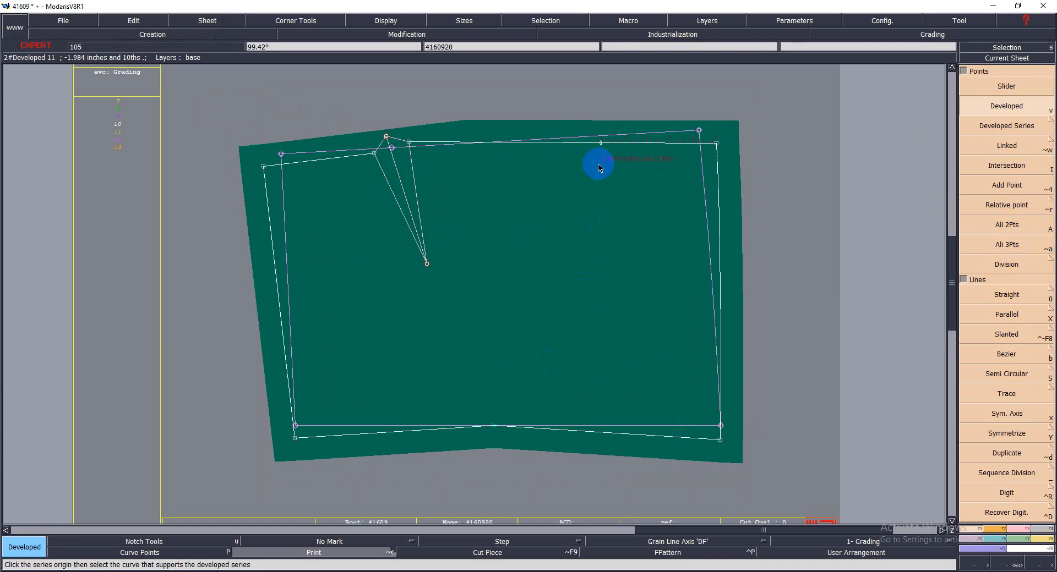
pyautogui.click(1022, 531)
pyautogui.click(995, 314)
pyautogui.click(599, 143)
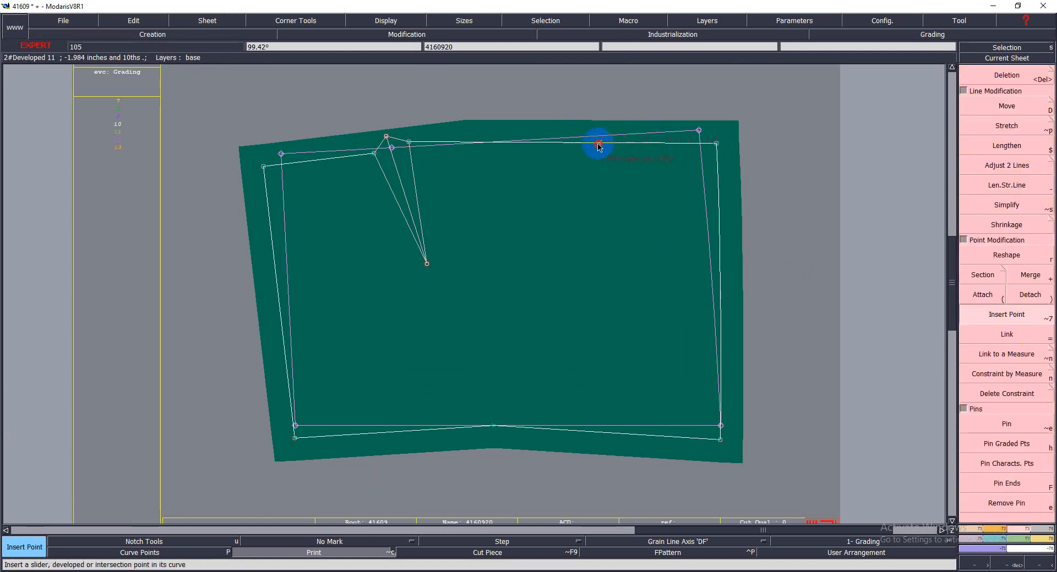
# Step: Section the upper edge at the inserted point and detach the two lines there
pyautogui.click(982, 275)
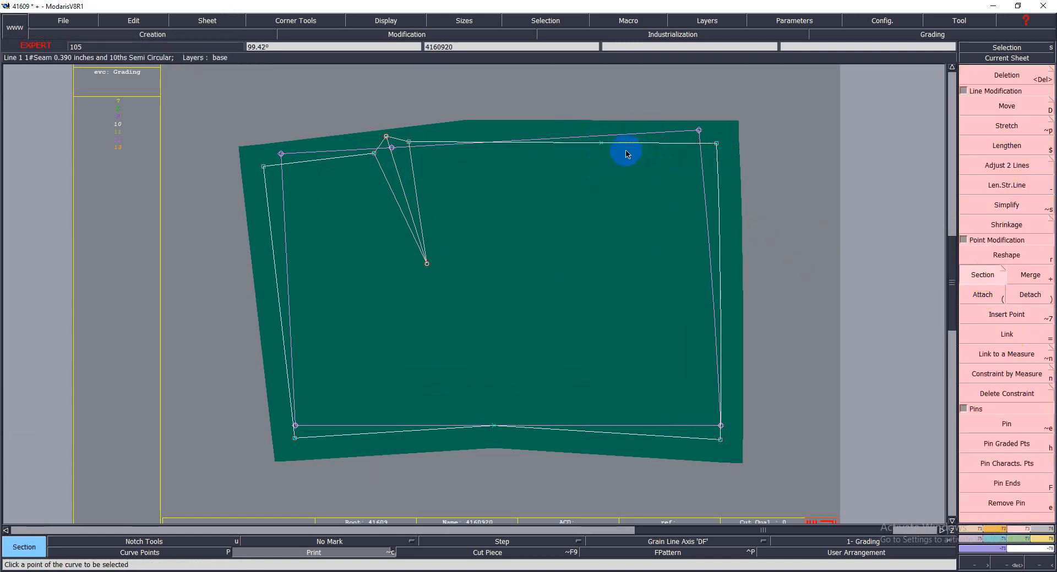
pyautogui.click(599, 146)
pyautogui.click(1028, 295)
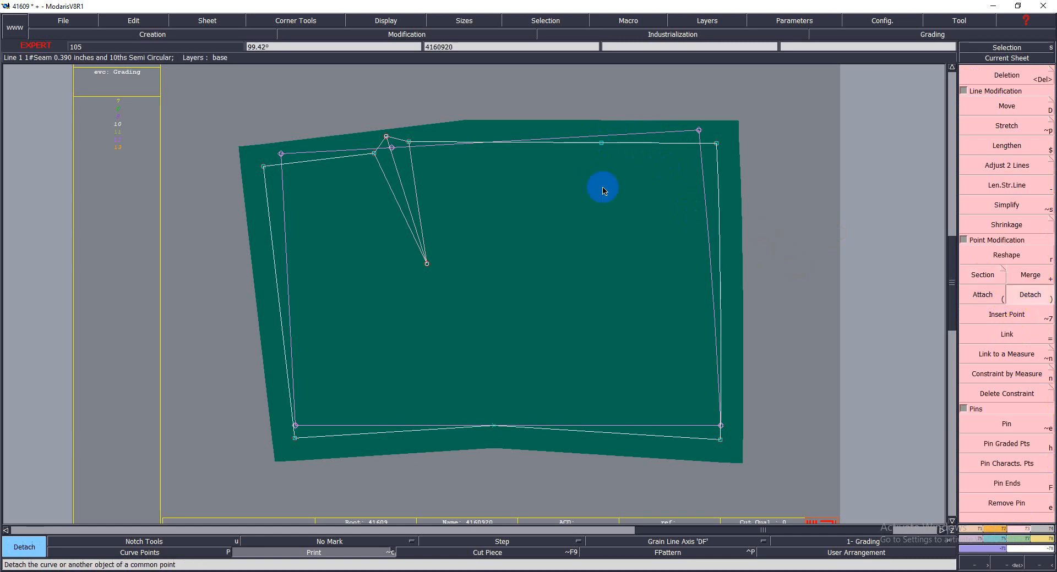
pyautogui.click(599, 143)
pyautogui.click(599, 141)
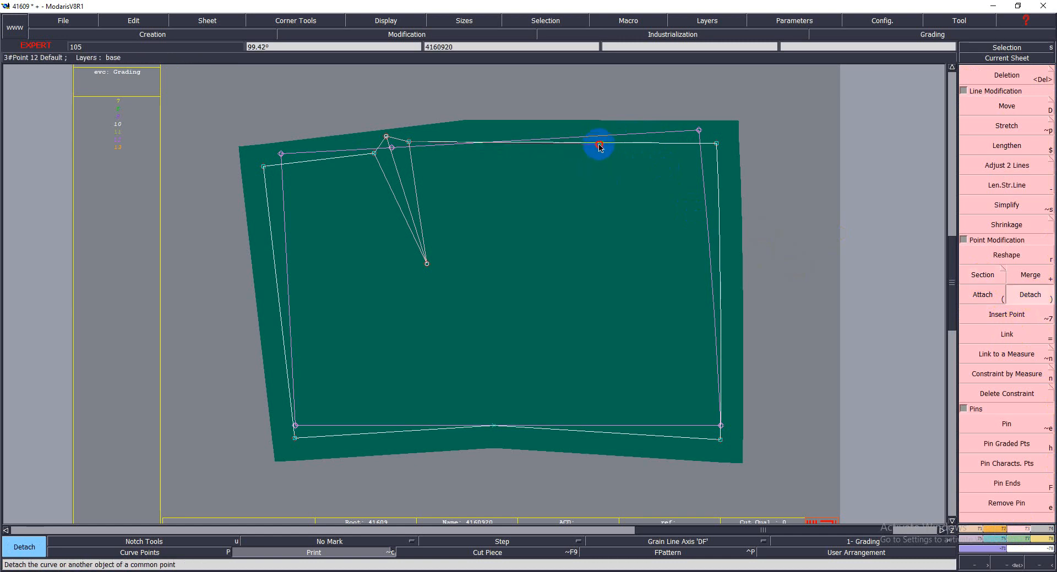
pyautogui.click(598, 145)
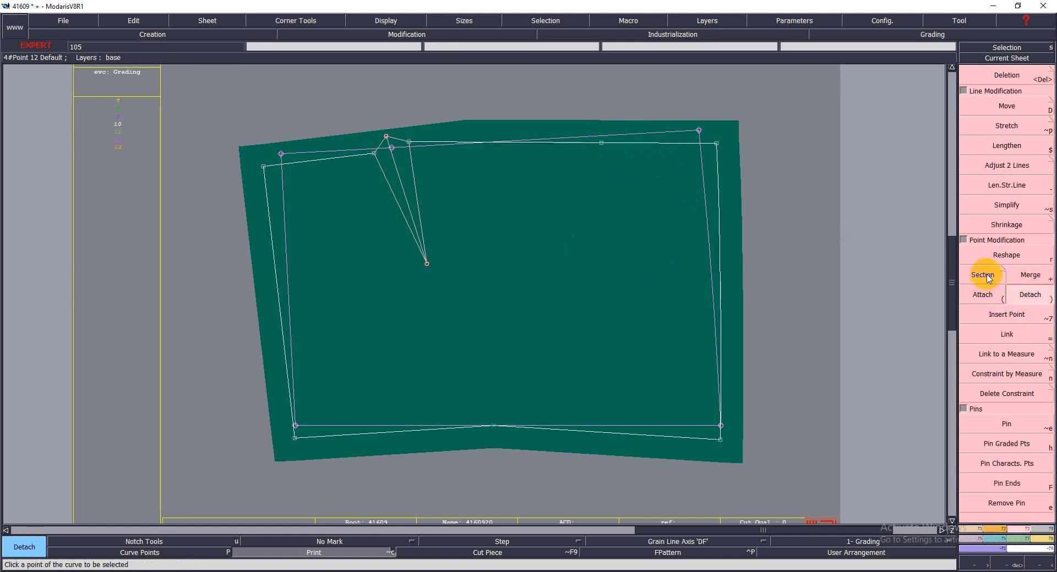
# Step: Stretch the part right of the new split about the lower-edge point, using a ShiftX of 0.300 inches and a downward shift
pyautogui.click(1006, 126)
pyautogui.click(495, 422)
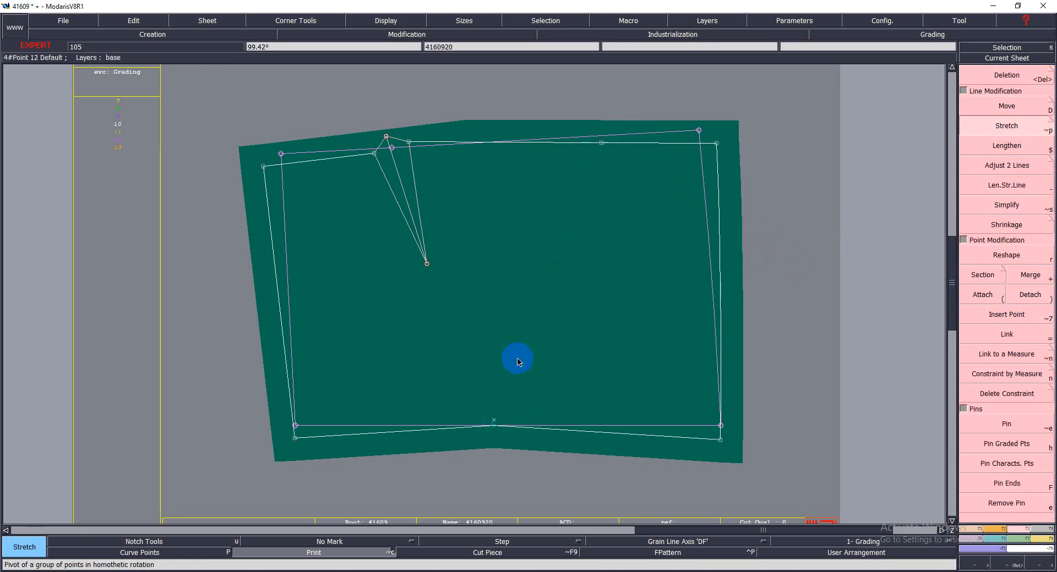
pyautogui.click(538, 410)
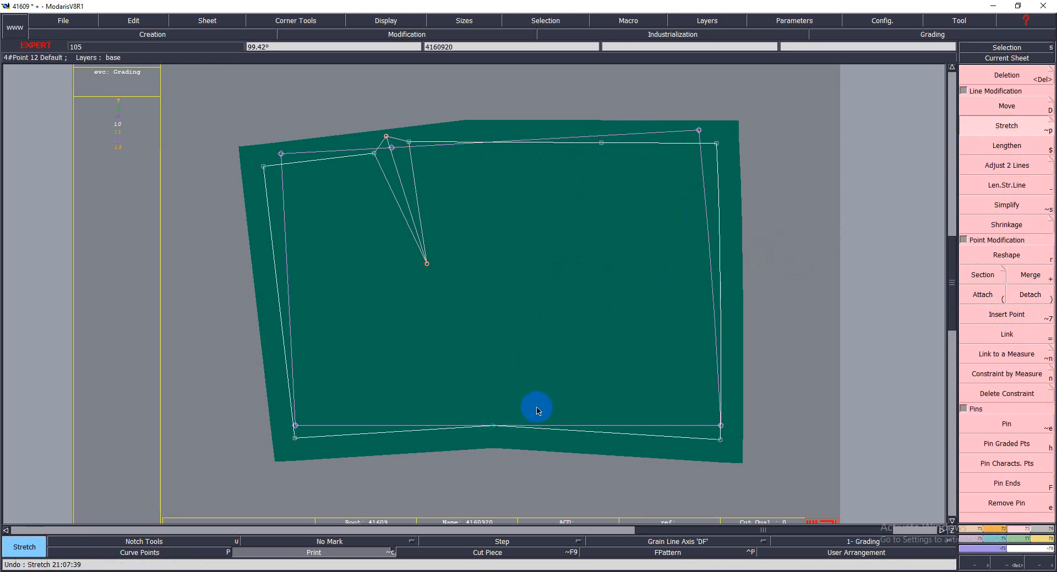
pyautogui.click(493, 425)
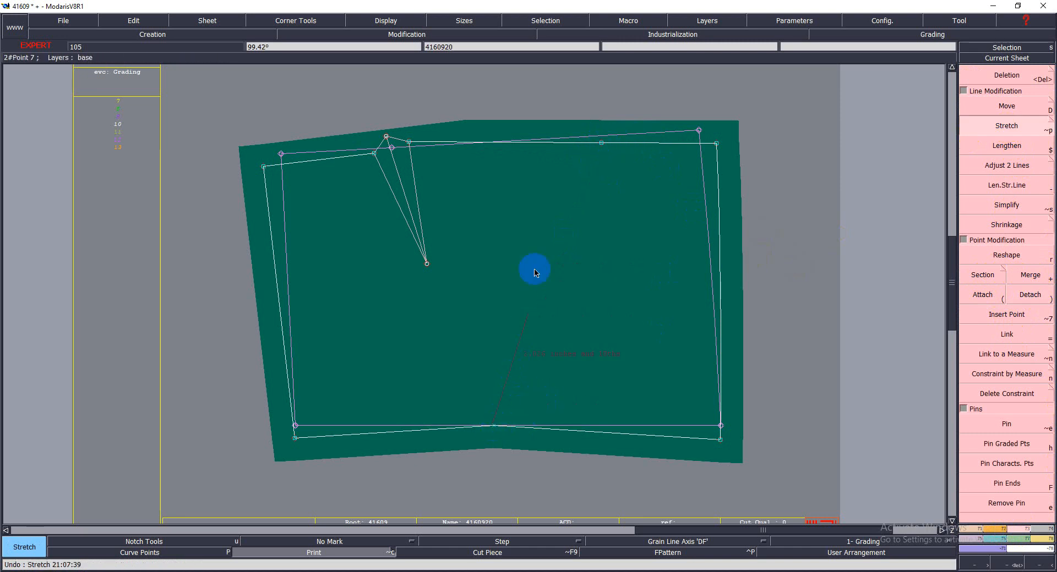
pyautogui.click(602, 144)
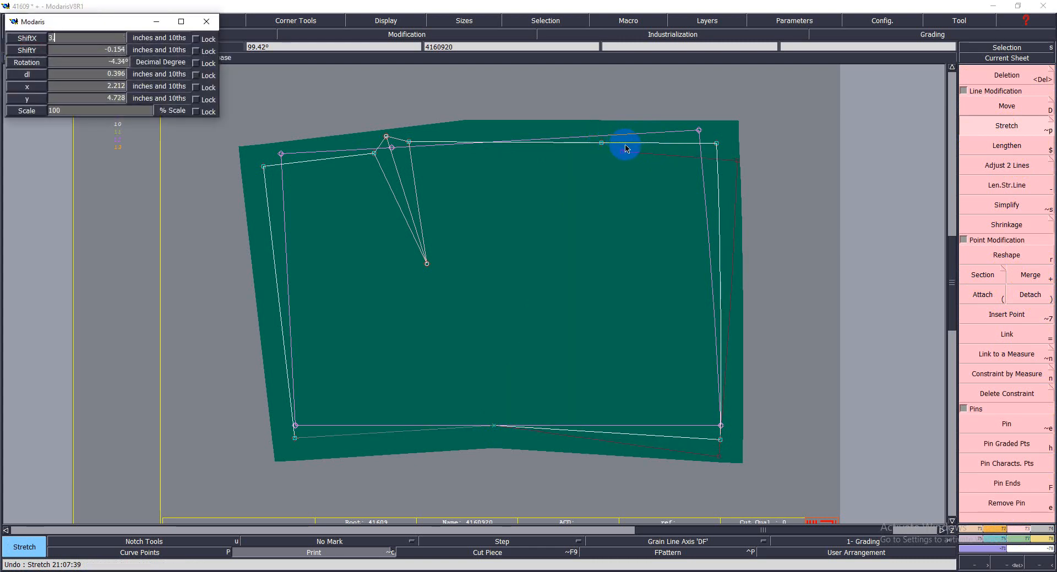
pyautogui.press('BackSpace')
pyautogui.press('BackSpace')
pyautogui.write('.3')
pyautogui.press('Tab')
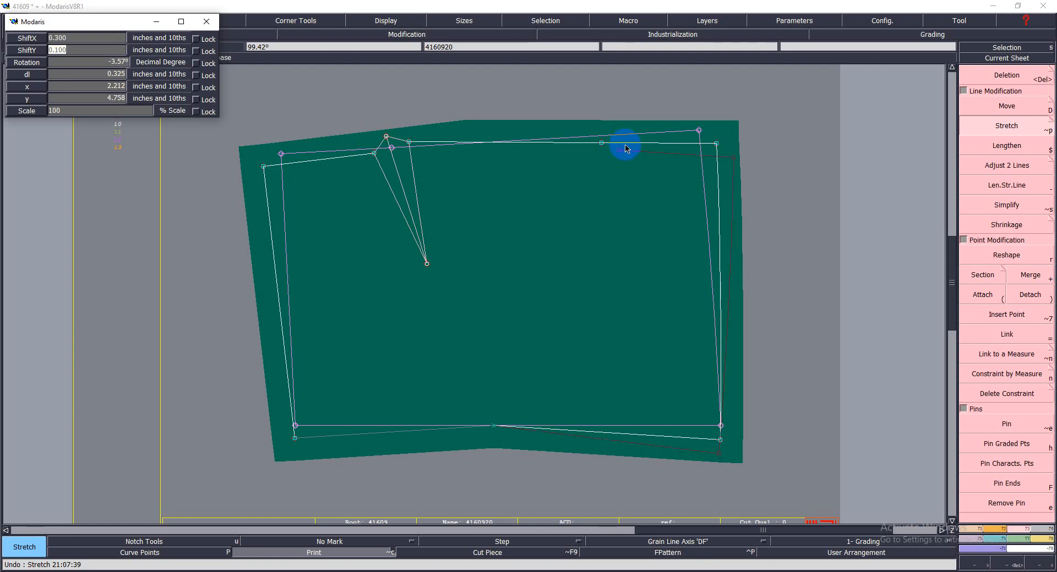
pyautogui.write('-.3')
pyautogui.press('Return')
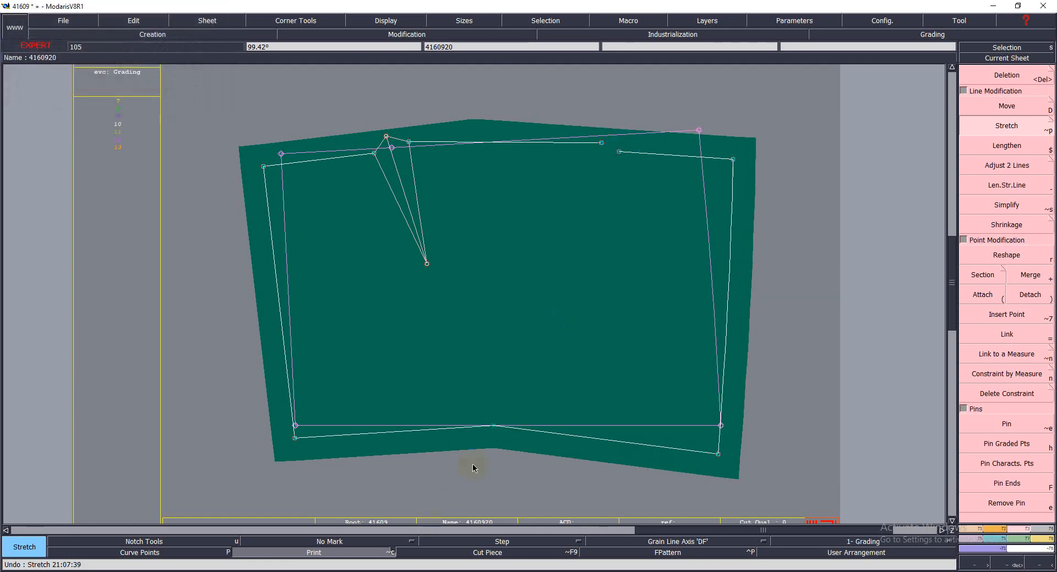
# Step: Stretch the part left of the new split, including the first dart, away from it about the lower-edge point with a negative ShiftX
pyautogui.click(587, 140)
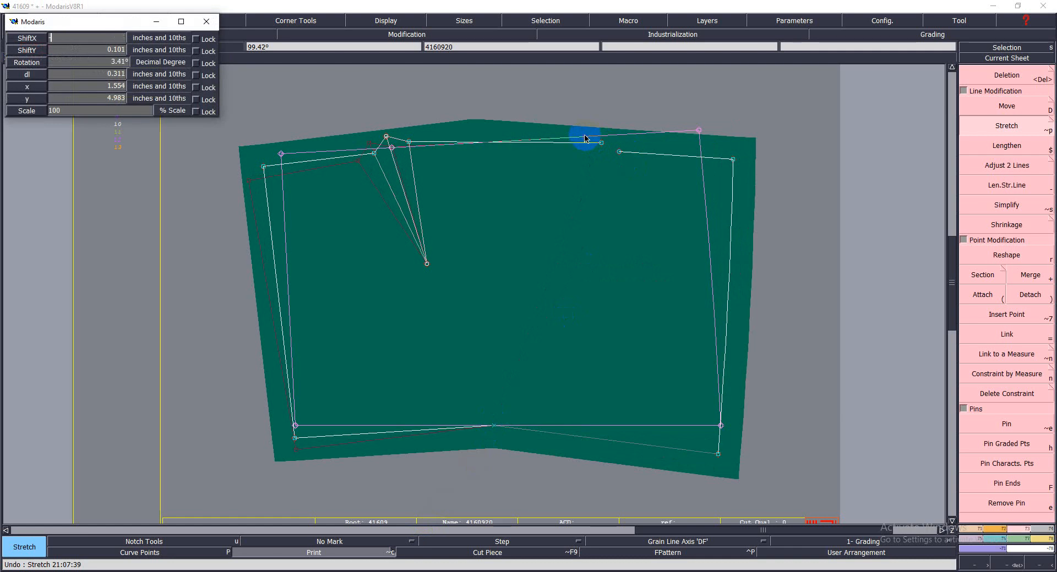
pyautogui.press('Tab')
pyautogui.press('Return')
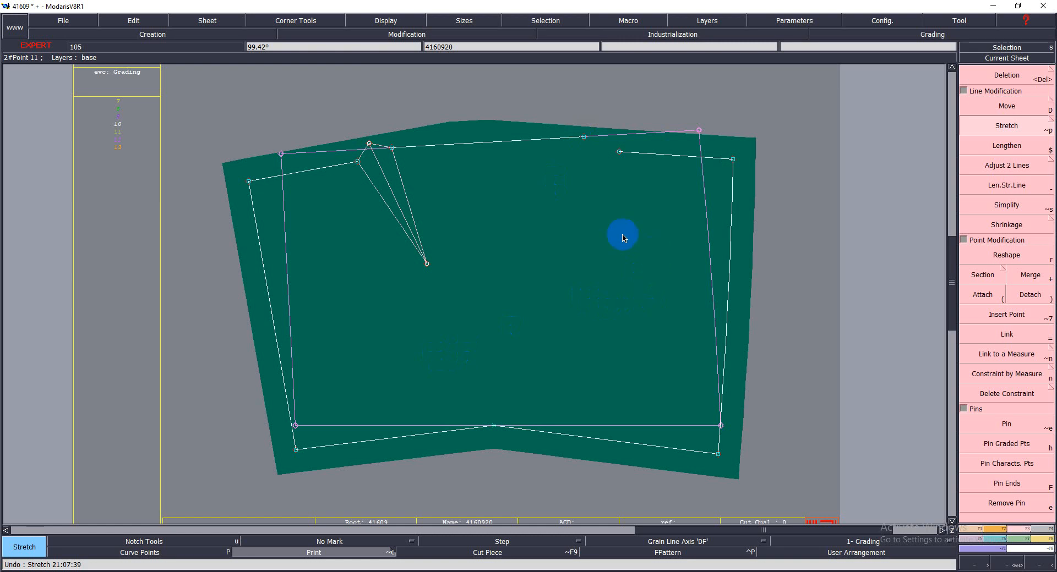
# Step: Draw two Bezier lines across the second upper-edge opening, meeting at a peak about 0.399 inches from the split's left end
pyautogui.press('z')
pyautogui.click(798, 353)
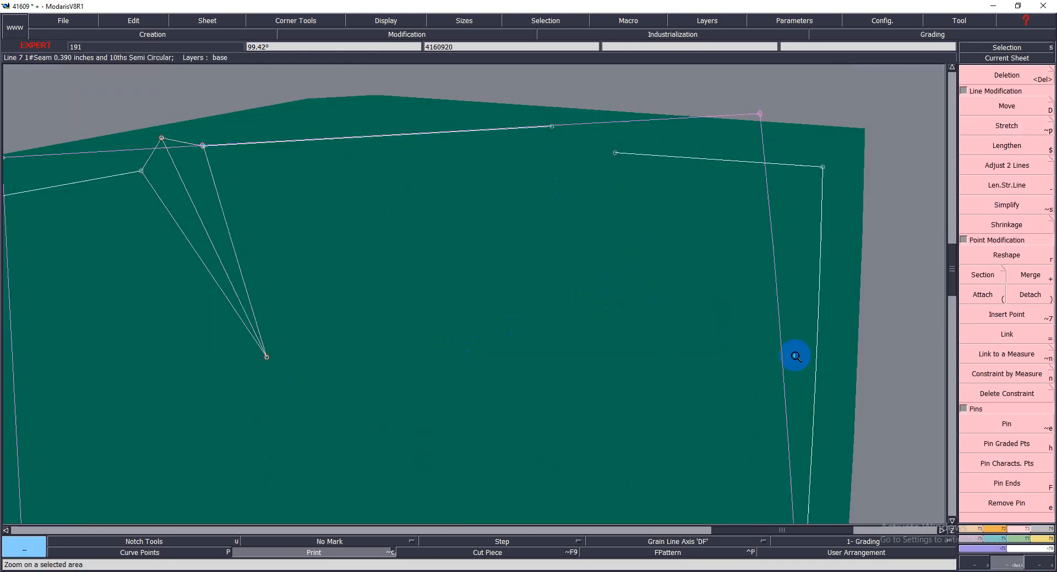
pyautogui.press('b')
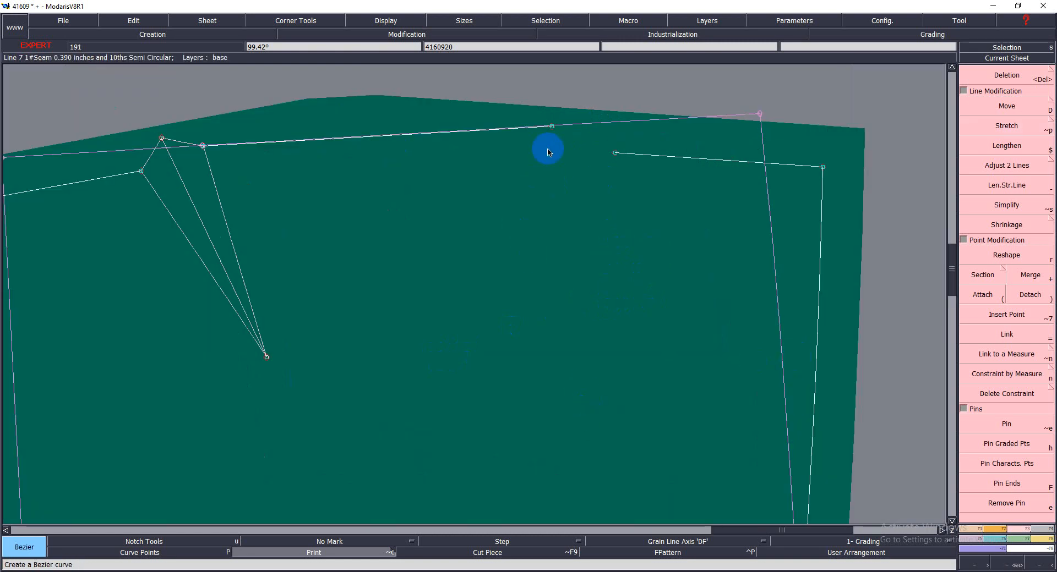
pyautogui.click(551, 127)
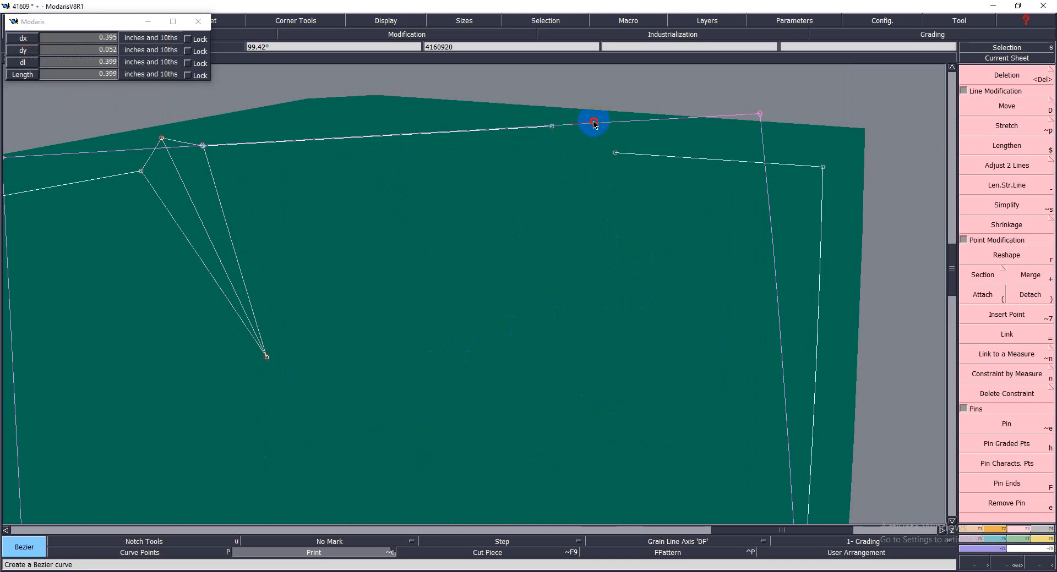
pyautogui.click(615, 154)
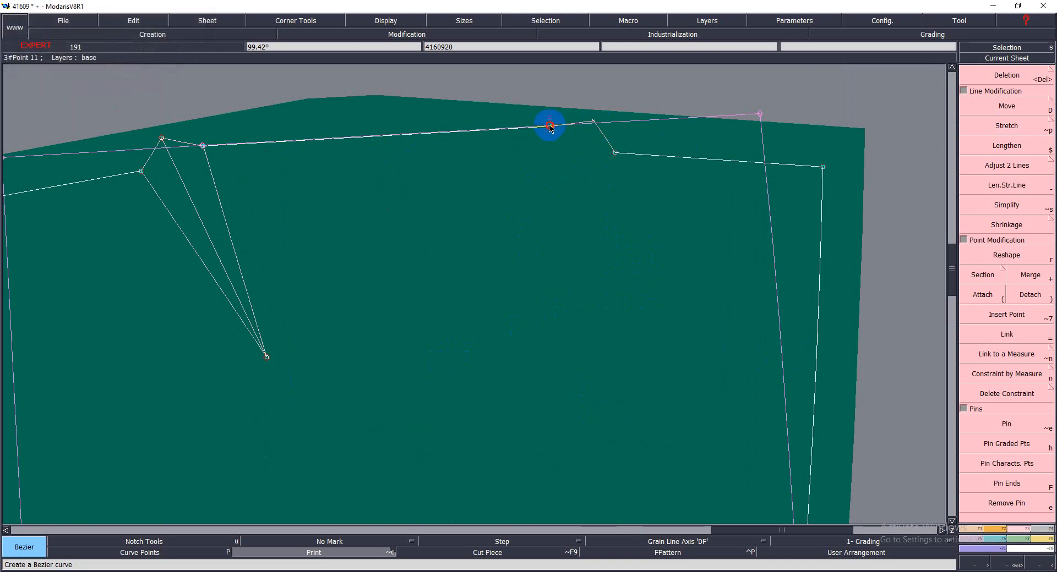
# Step: Draw the second dart's two legs to a shared inner tip, plus a centre line about 2.276 inches long from peak to tip
pyautogui.click(551, 126)
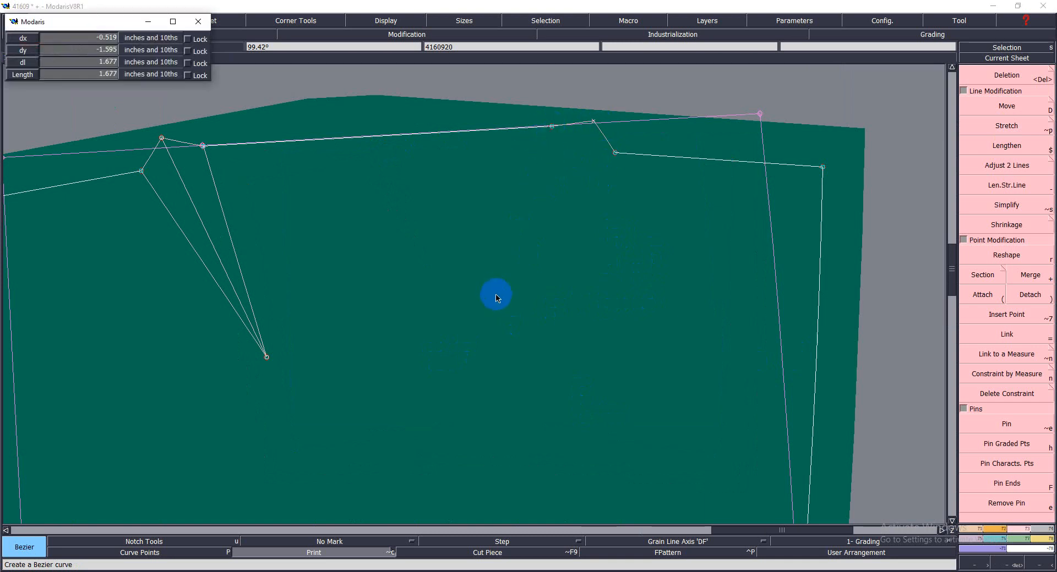
pyautogui.click(473, 333)
pyautogui.click(615, 153)
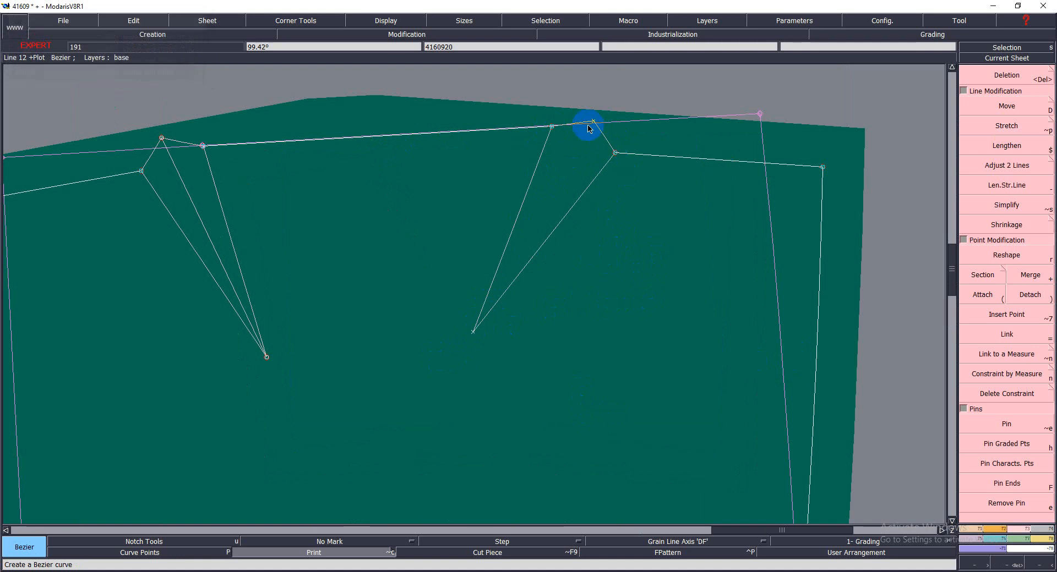
pyautogui.click(593, 122)
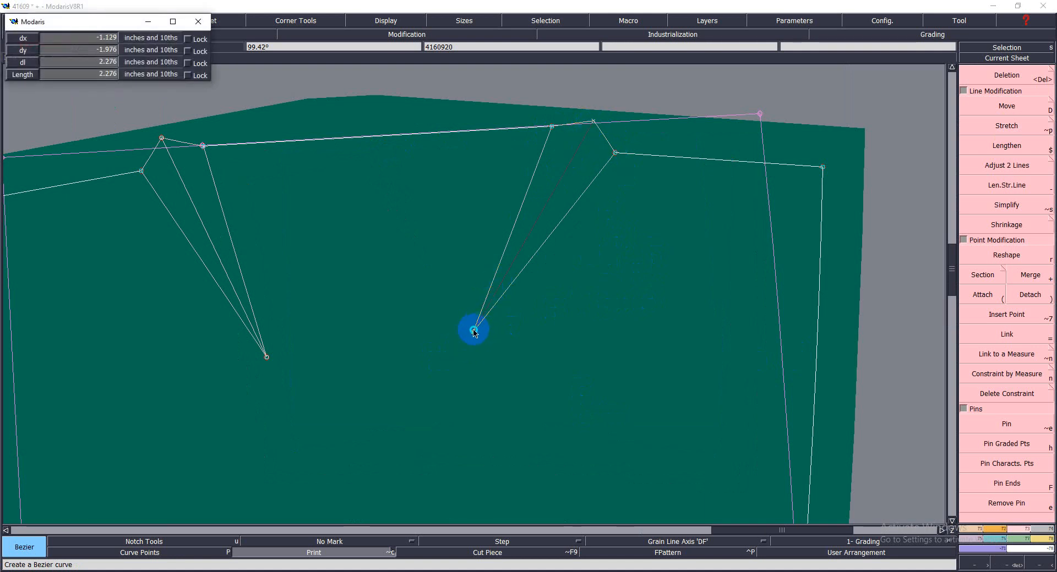
pyautogui.click(473, 332)
# Step: Reshape the second dart by moving its tip slightly down and to the right
pyautogui.press('r')
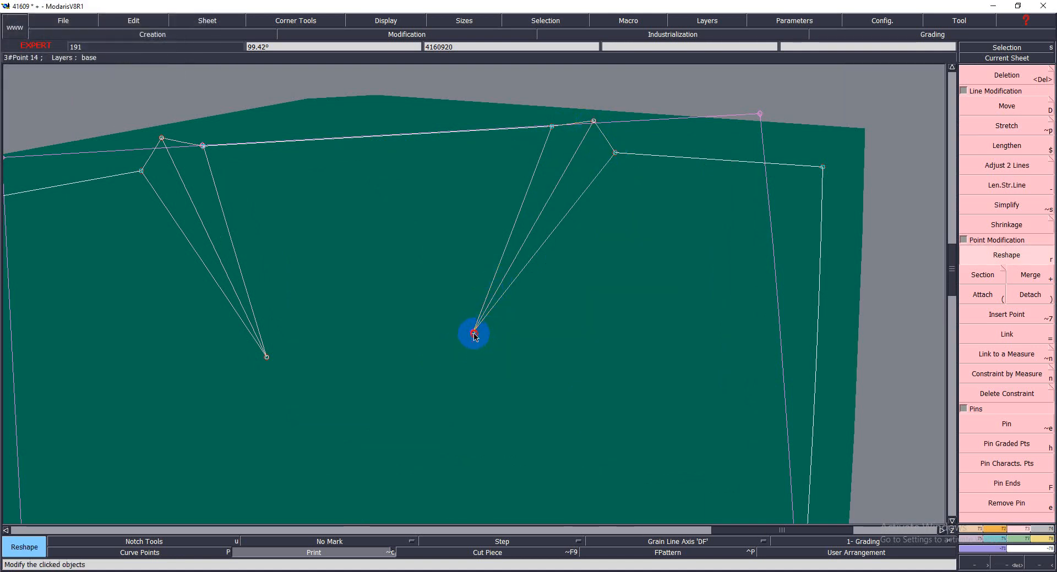
pyautogui.click(473, 332)
pyautogui.click(479, 342)
pyautogui.click(613, 311)
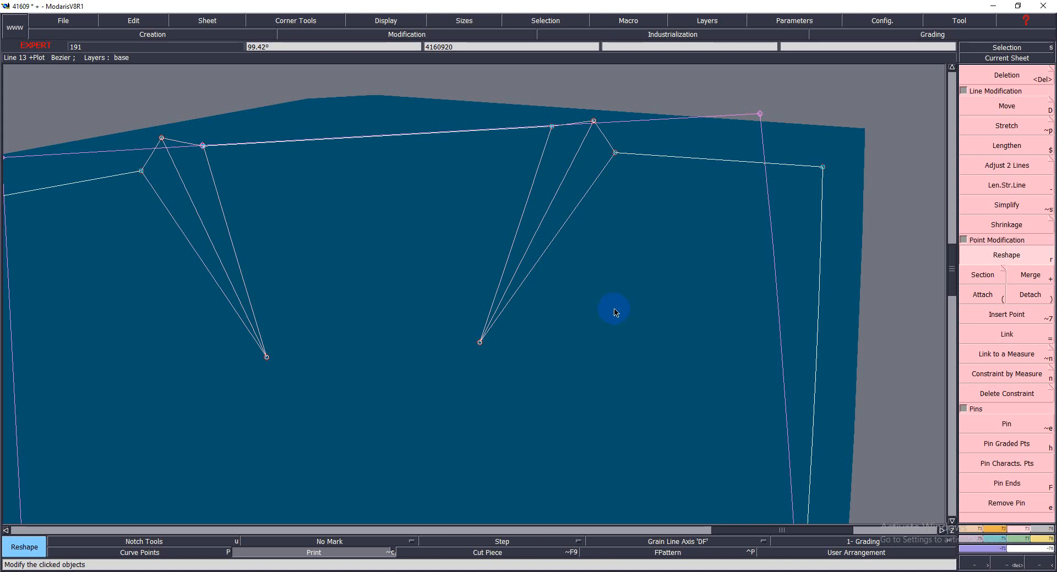
pyautogui.press('Home')
pyautogui.press('Return')
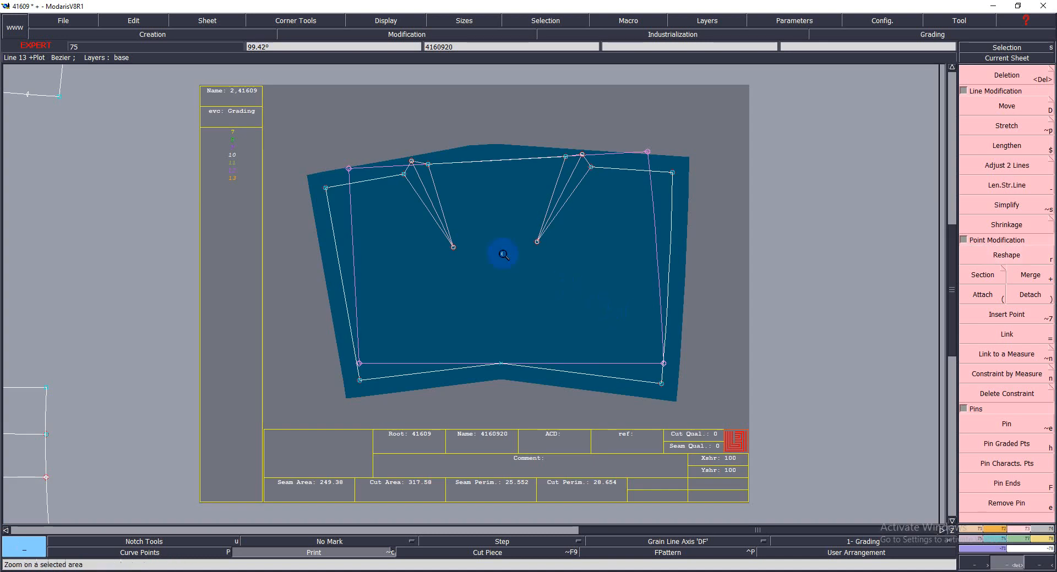
pyautogui.click(733, 373)
pyautogui.press('Home')
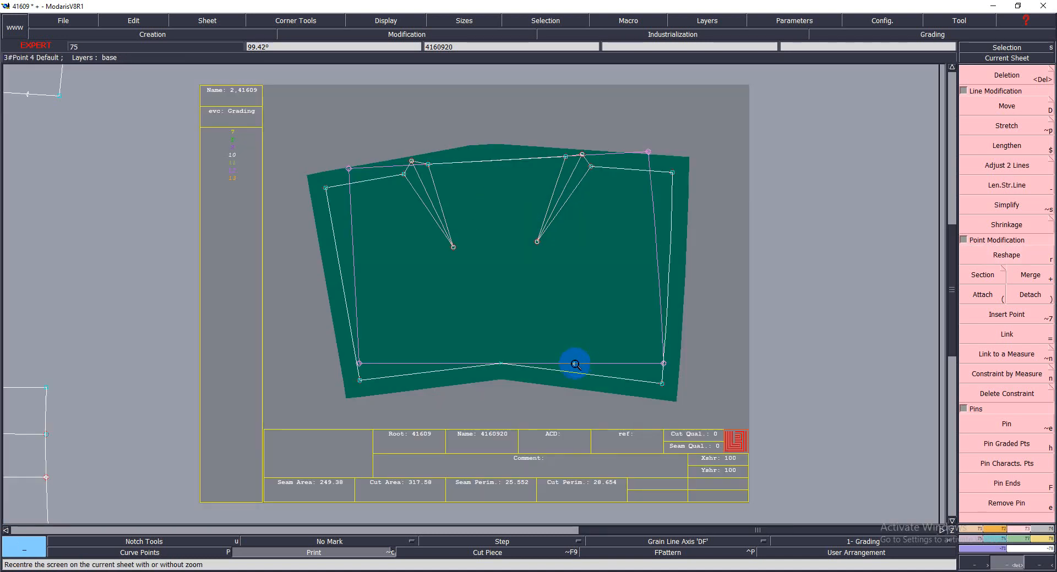
# Step: Extract the leg section below the slanted waist-end line from the upper trouser pattern as a seamed piece and arrange all sheets
pyautogui.press('j')
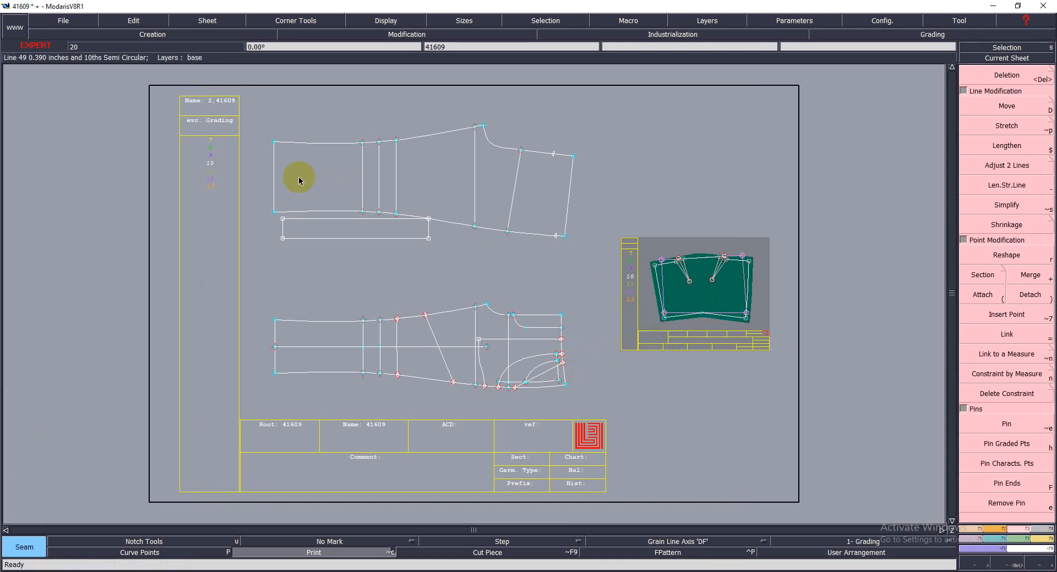
pyautogui.click(462, 193)
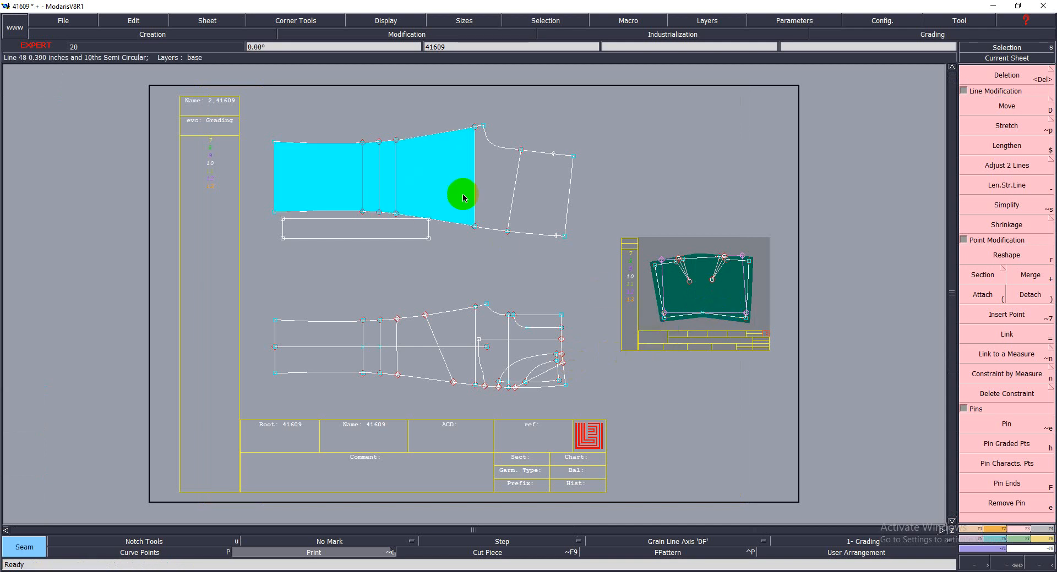
pyautogui.click(502, 192)
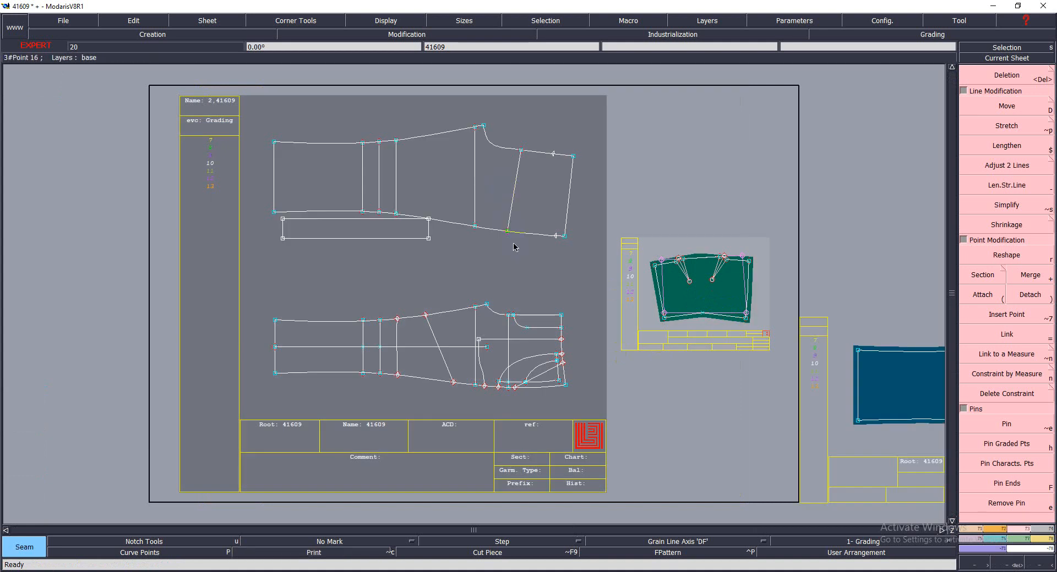
pyautogui.press('j')
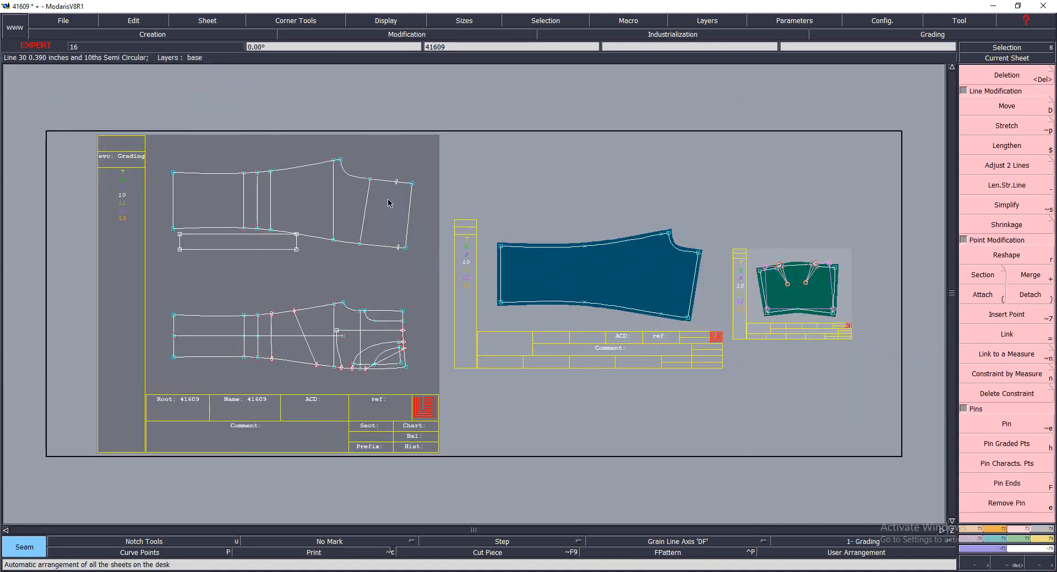
pyautogui.click(776, 376)
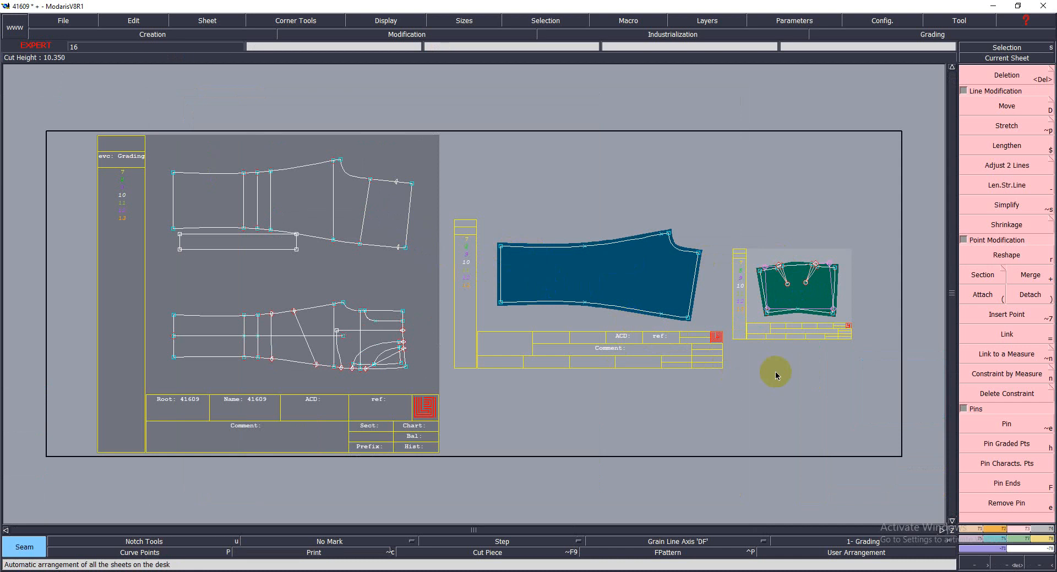
# Step: Marry the darted waist section onto the extracted leg piece
pyautogui.moveTo(587, 198); pyautogui.dragTo(864, 419)
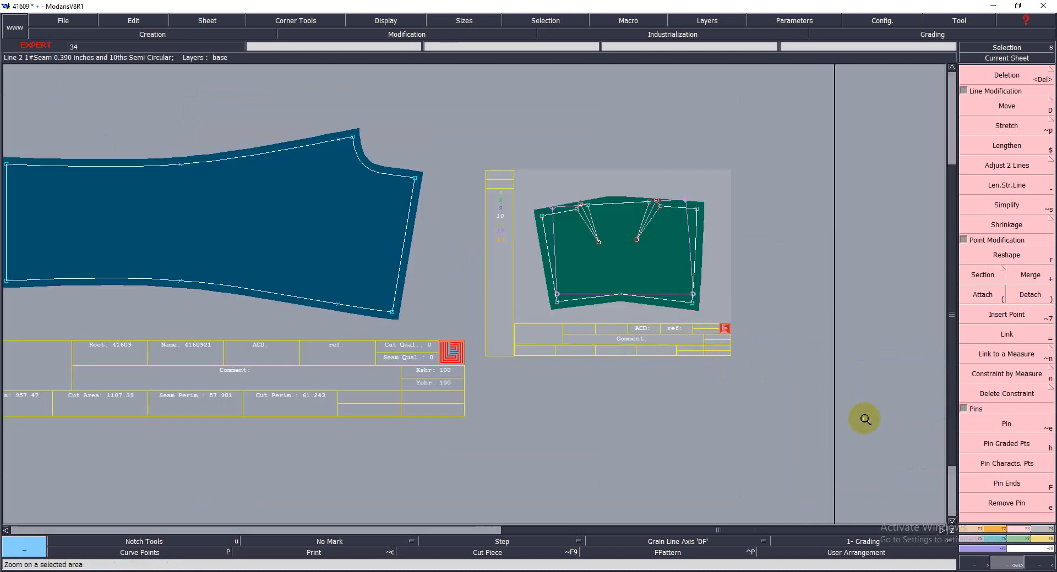
pyautogui.click(1044, 542)
pyautogui.press('m')
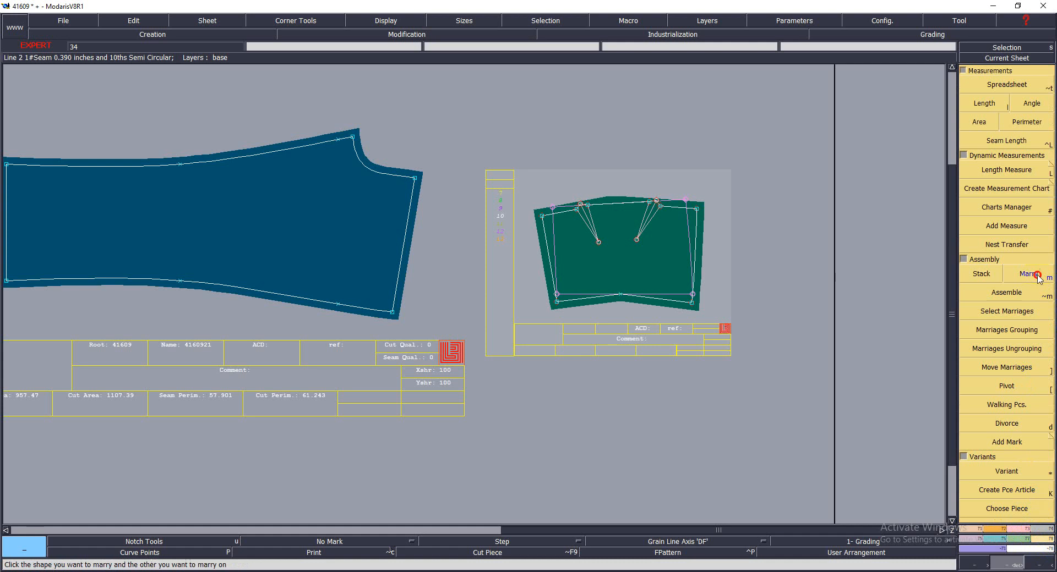
pyautogui.click(636, 293)
pyautogui.click(421, 245)
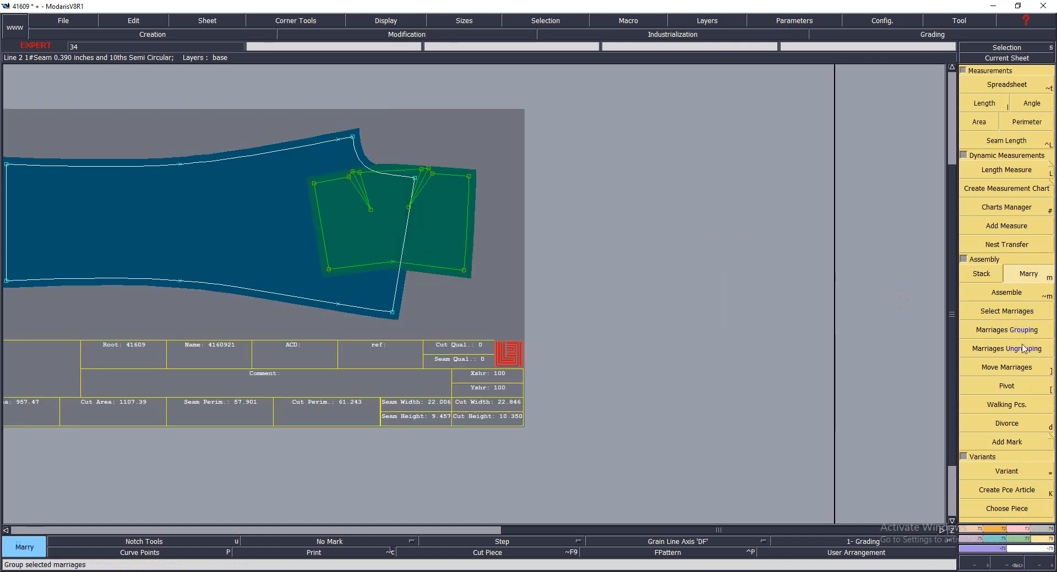
# Step: Move the married waist section so its lower-left corner coincides exactly with the leg piece's corner at the crotch-curve end
pyautogui.click(1016, 370)
pyautogui.click(329, 275)
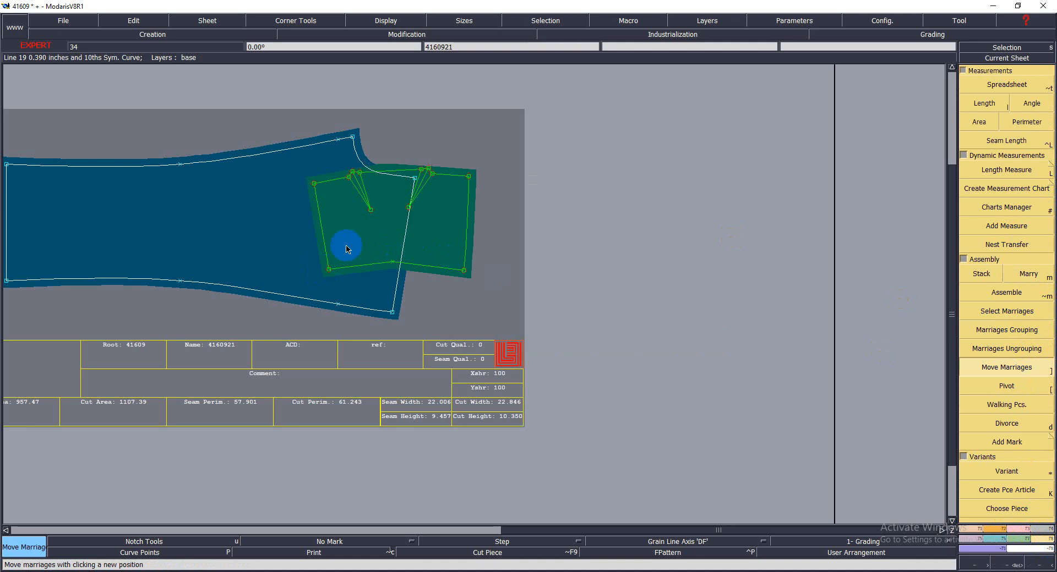
pyautogui.click(424, 185)
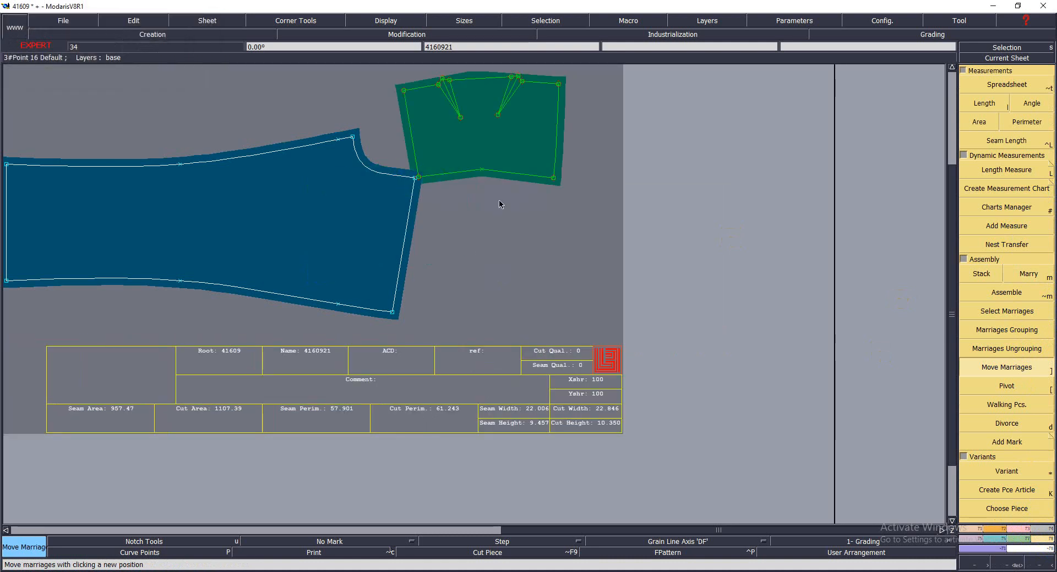
pyautogui.press('Return')
pyautogui.moveTo(347, 139); pyautogui.dragTo(481, 228)
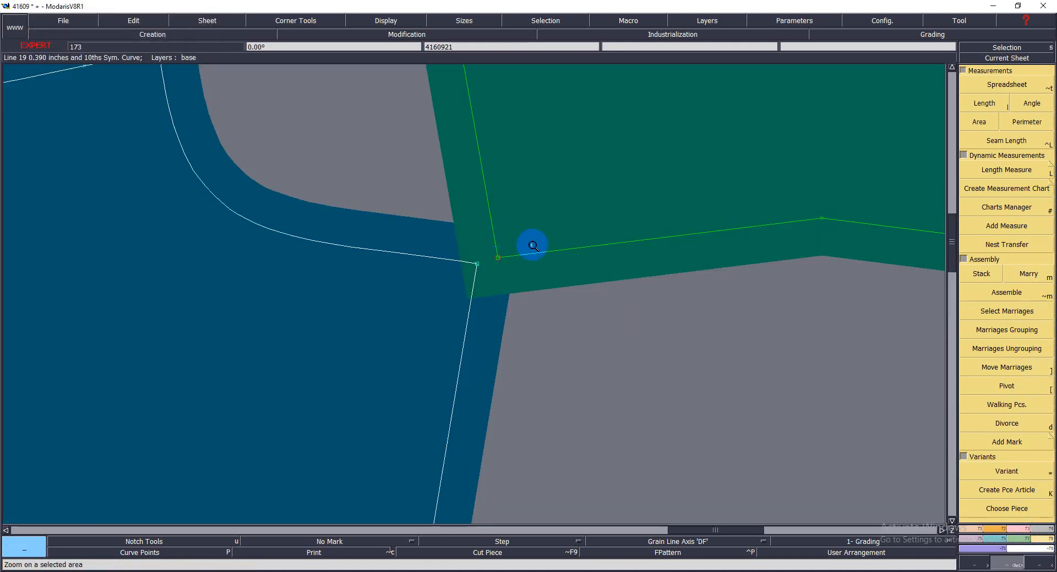
pyautogui.click(1004, 367)
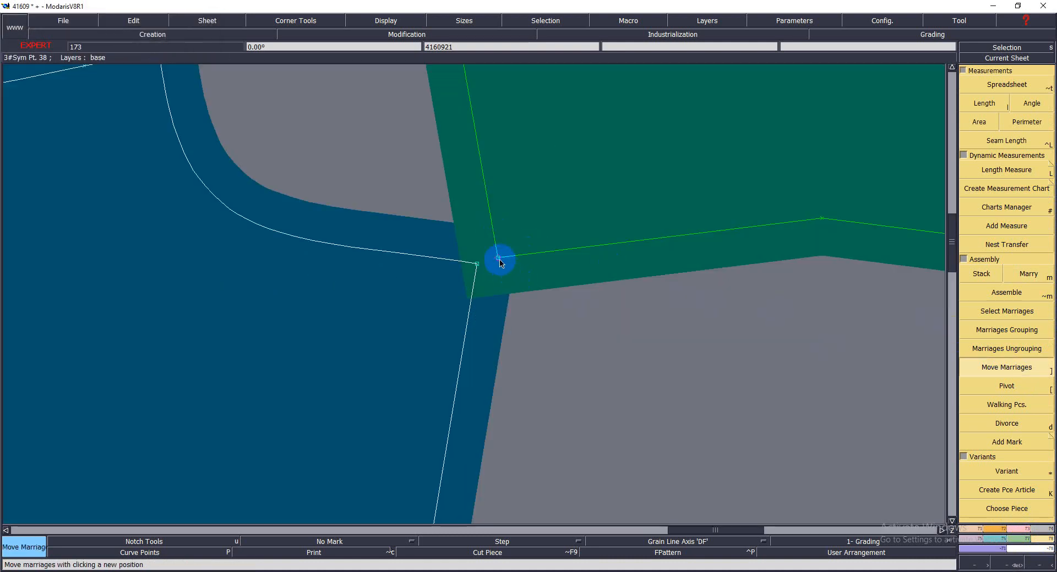
pyautogui.click(476, 267)
pyautogui.click(476, 266)
pyautogui.click(685, 265)
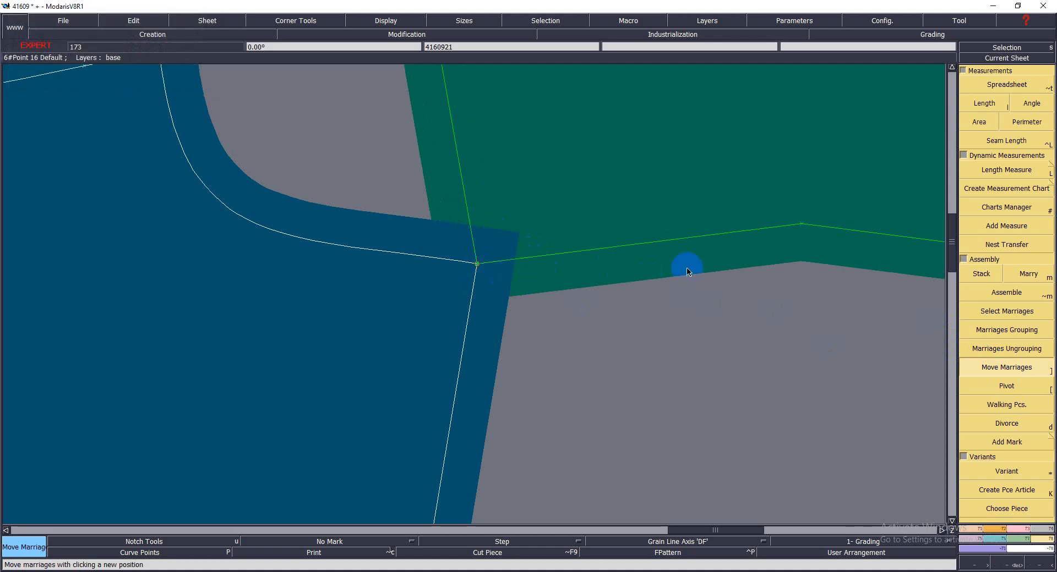
# Step: Pivot the married waist section about the shared corner to lay its joining edge along the leg piece's slanted edge
pyautogui.click(1006, 387)
pyautogui.click(682, 254)
pyautogui.click(732, 262)
pyautogui.click(450, 431)
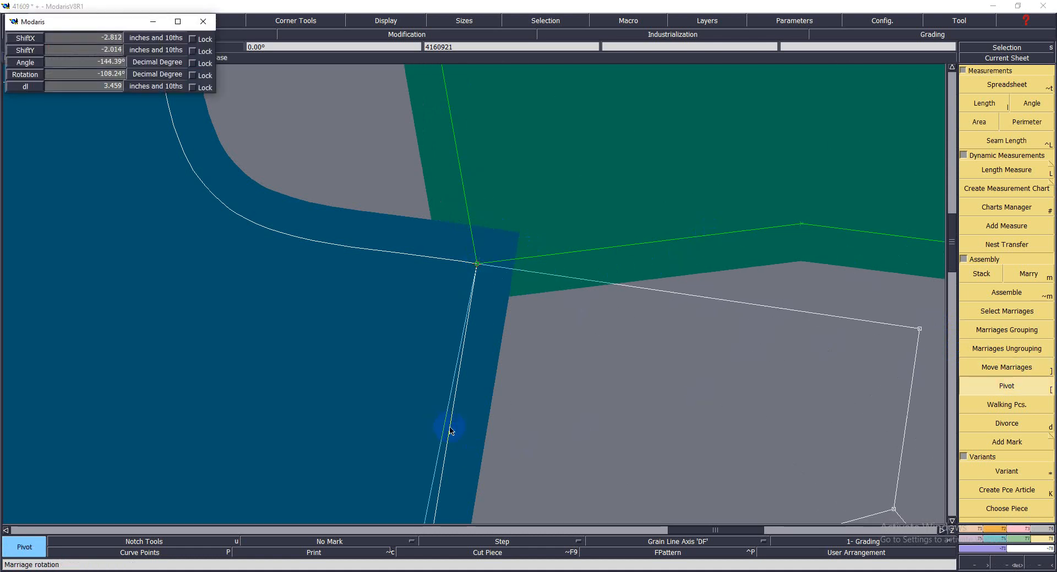
pyautogui.click(499, 416)
pyautogui.press('Home')
pyautogui.press('Return')
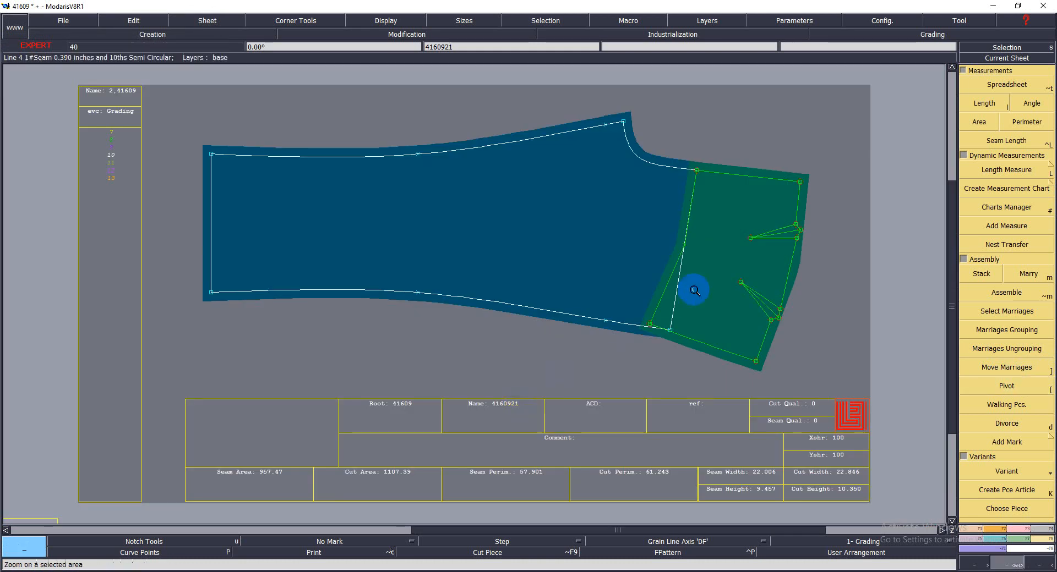
# Step: Pivot the married waist section further so its free joining corner meets the leg piece's lower corner
pyautogui.moveTo(557, 116); pyautogui.dragTo(807, 419)
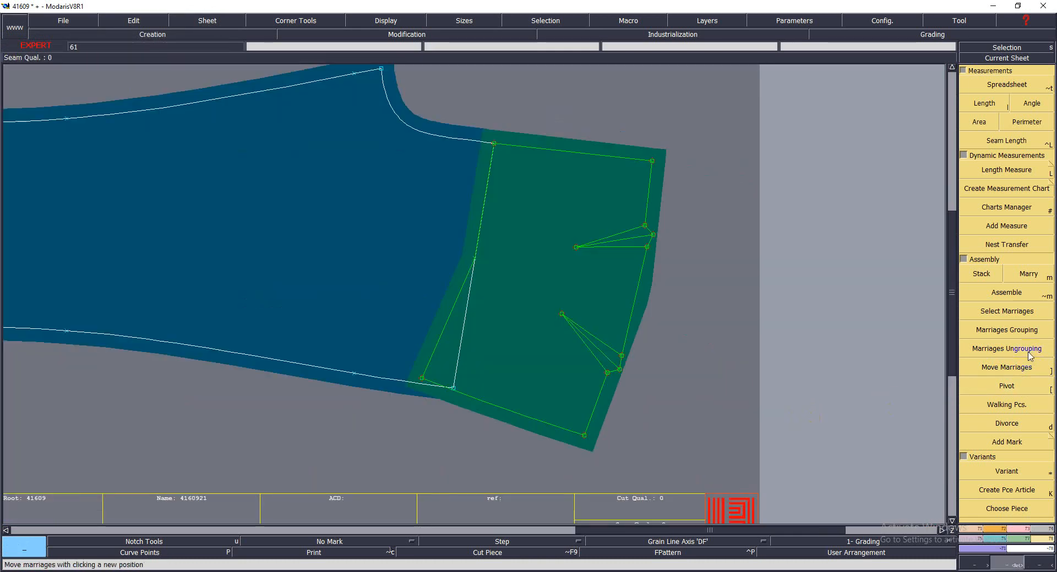
pyautogui.click(1006, 385)
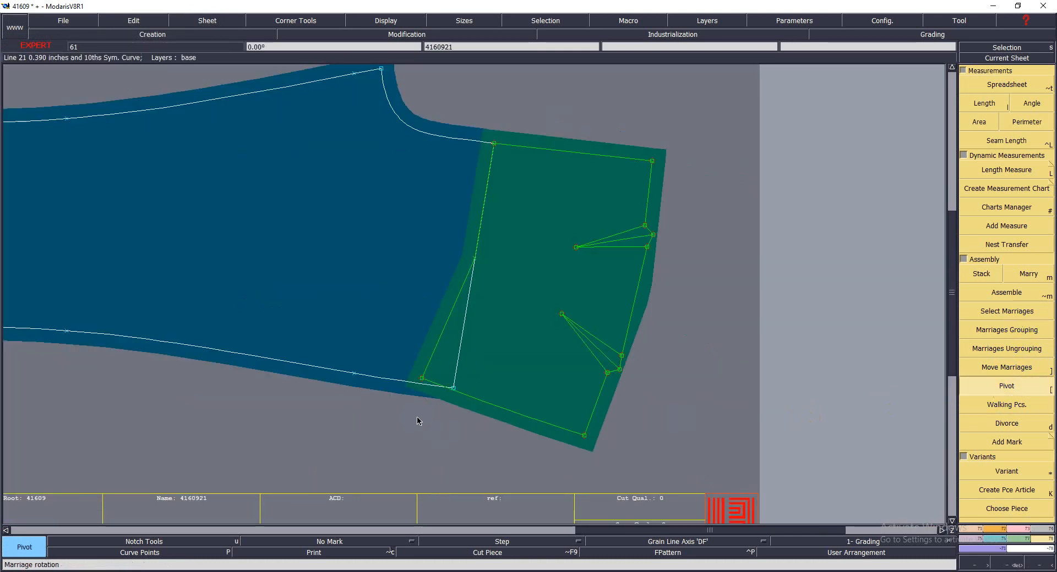
pyautogui.click(422, 378)
pyautogui.click(453, 388)
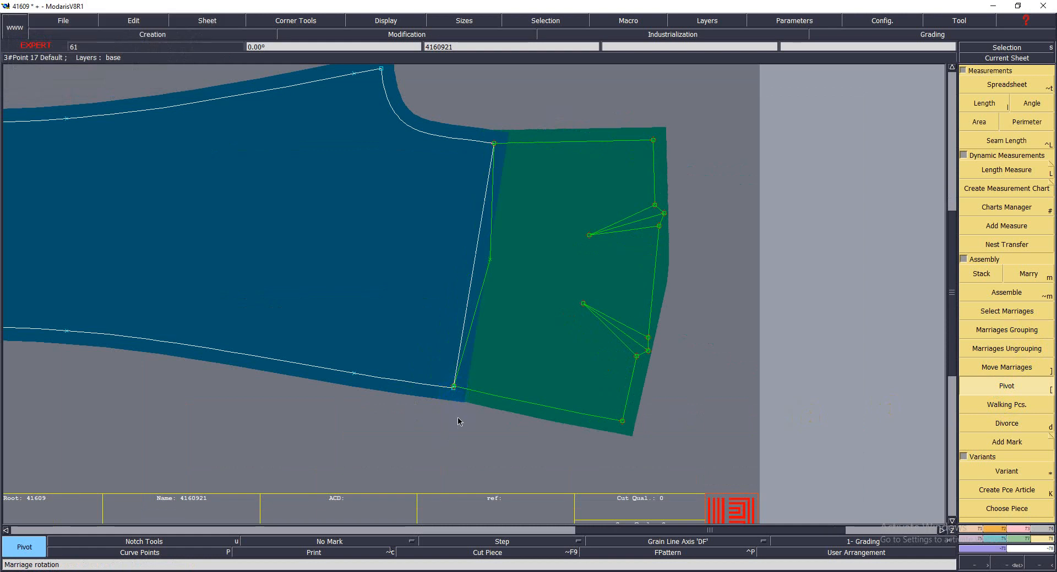
pyautogui.press('Home')
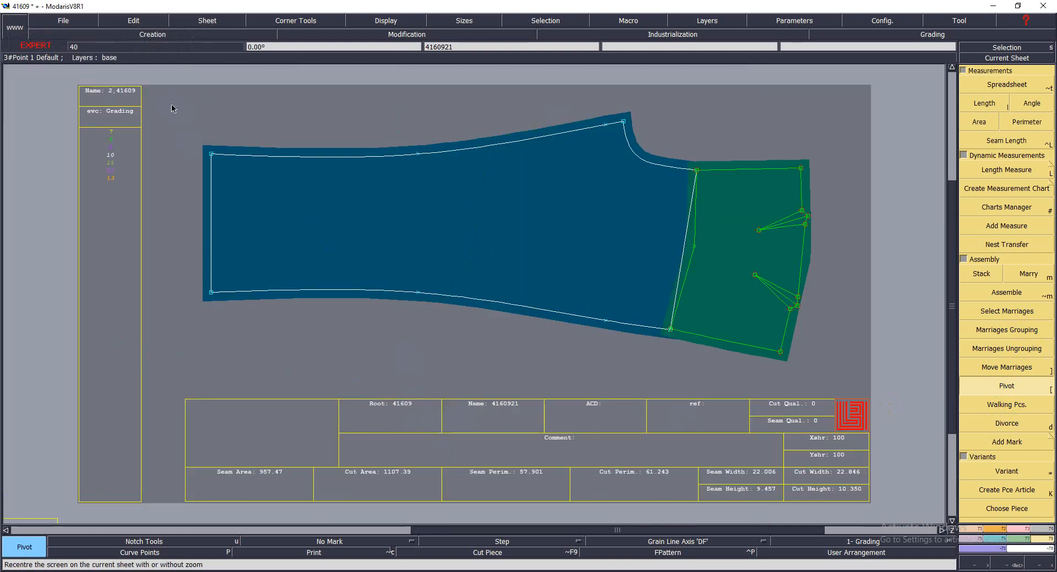
# Step: Extract the leg and married waist section together as one new seamed piece and arrange all sheets
pyautogui.moveTo(172, 104); pyautogui.dragTo(820, 378)
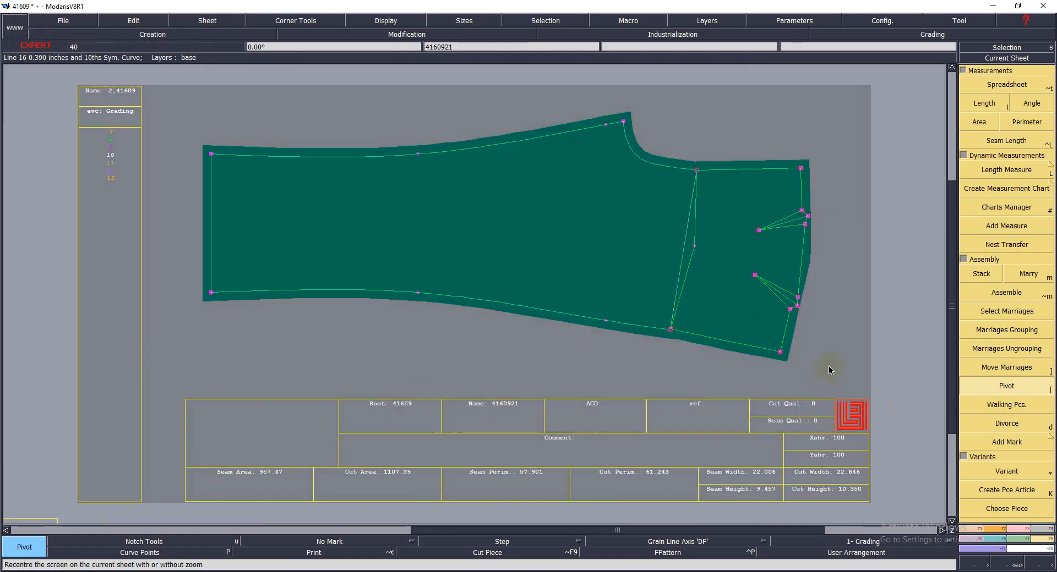
pyautogui.hotkey('shift', 's')
pyautogui.moveTo(319, 229)
pyautogui.mouseDown()
pyautogui.moveTo(721, 242)
pyautogui.moveTo(782, 298)
pyautogui.moveTo(783, 220)
pyautogui.moveTo(769, 292)
pyautogui.moveTo(666, 304)
pyautogui.moveTo(624, 293)
pyautogui.mouseUp()
pyautogui.press('j')
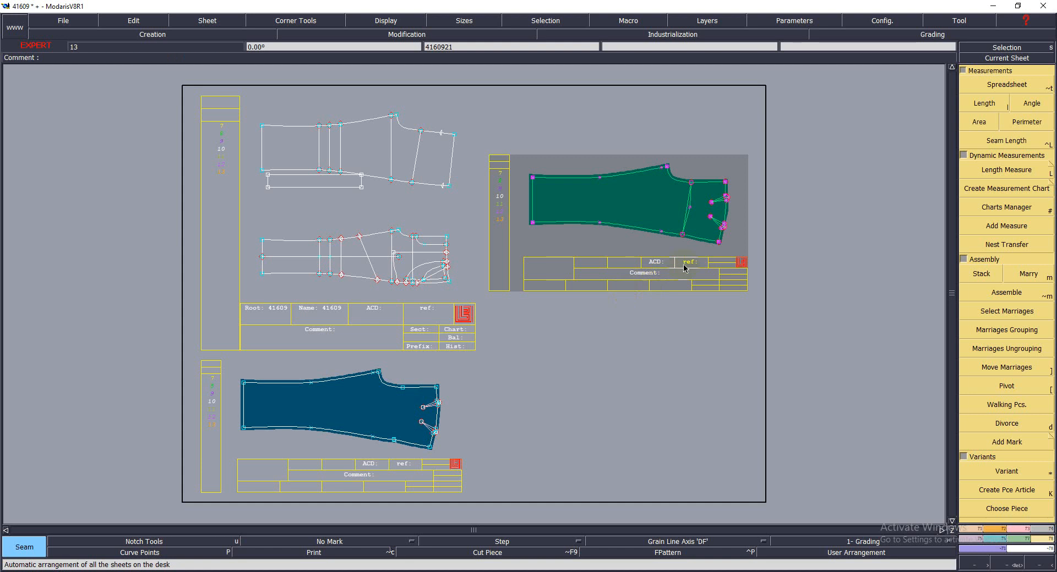
# Step: Apply a 0.5-inch line seam allowance to the upper dart's folded opening at the waist of the extracted piece
pyautogui.press('Return')
pyautogui.moveTo(237, 358); pyautogui.dragTo(494, 455)
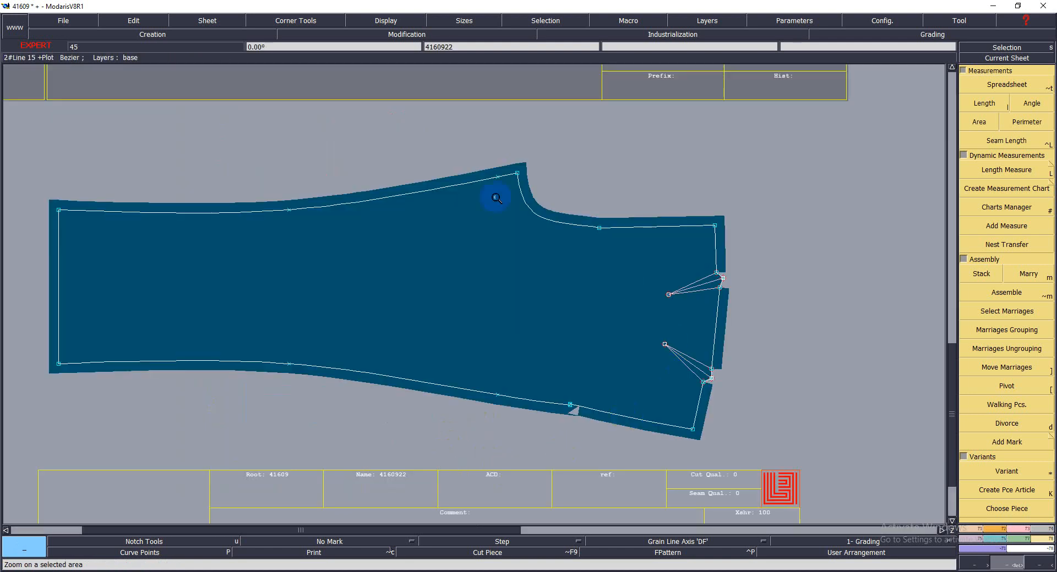
pyautogui.moveTo(495, 197); pyautogui.dragTo(809, 417)
pyautogui.moveTo(632, 328); pyautogui.dragTo(496, 157)
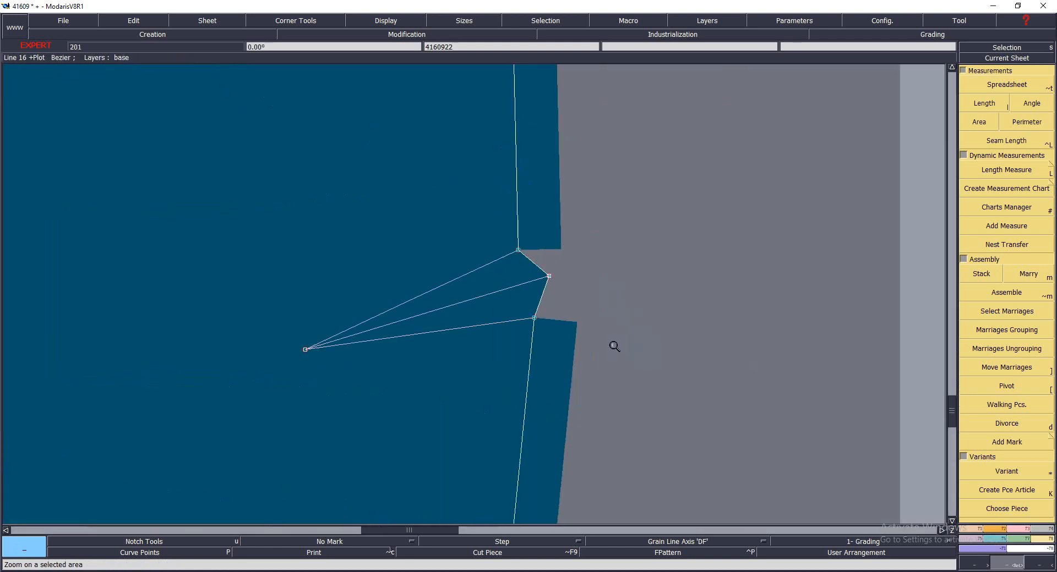
pyautogui.moveTo(634, 366); pyautogui.dragTo(434, 185)
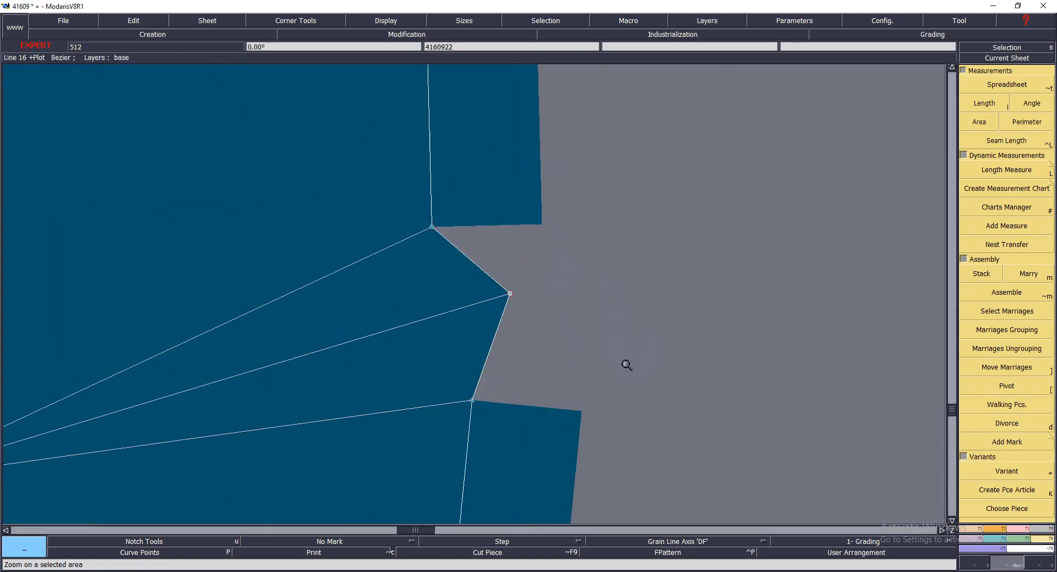
pyautogui.press('F4')
pyautogui.click(502, 277)
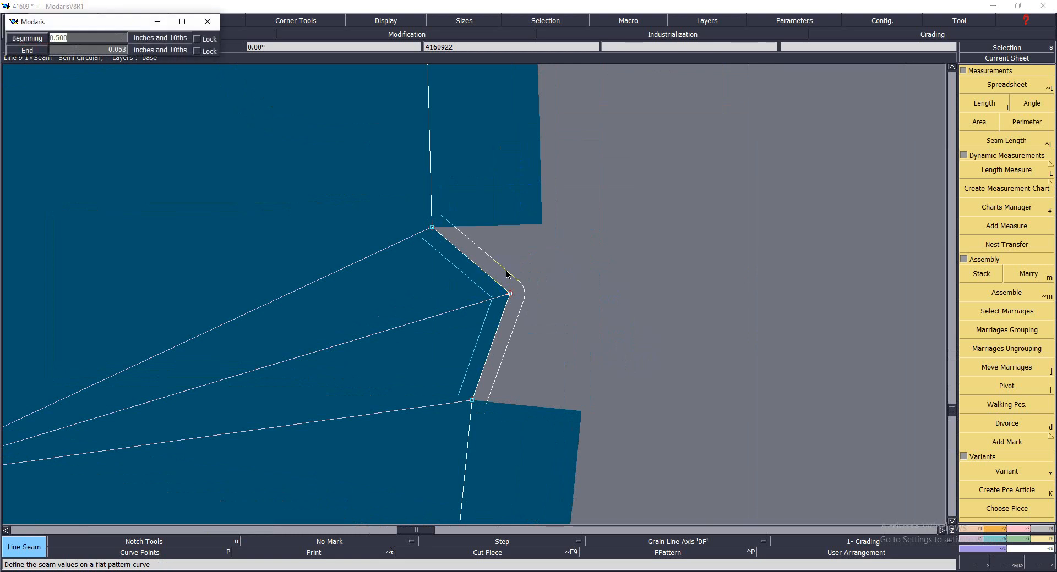
pyautogui.press('Down')
pyautogui.press('Return')
# Step: Apply a 0.5-inch line seam allowance to the lower dart's folded opening at the waist
pyautogui.press('Home')
pyautogui.press('Return')
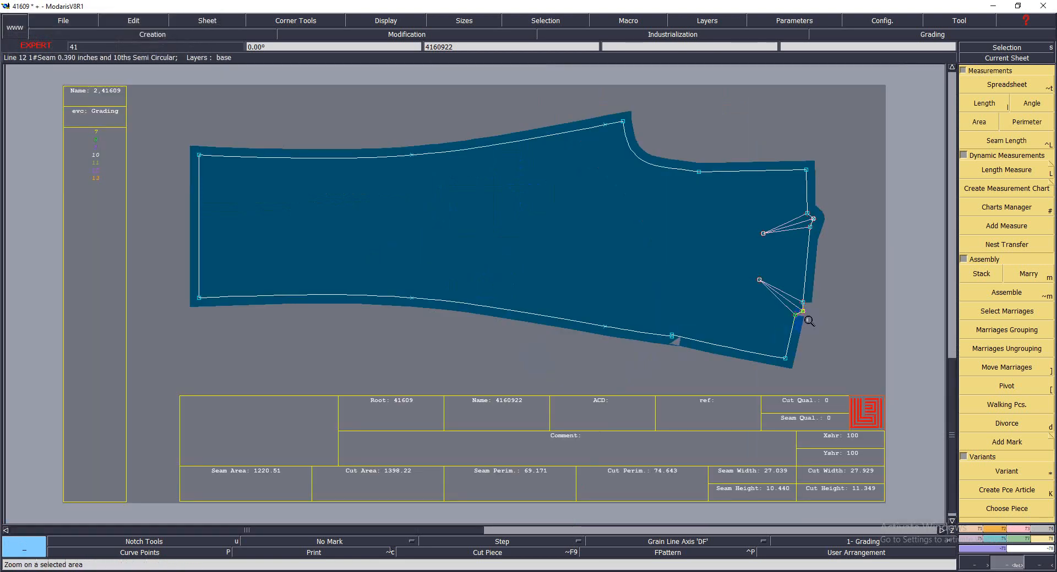
pyautogui.moveTo(824, 346); pyautogui.dragTo(773, 275)
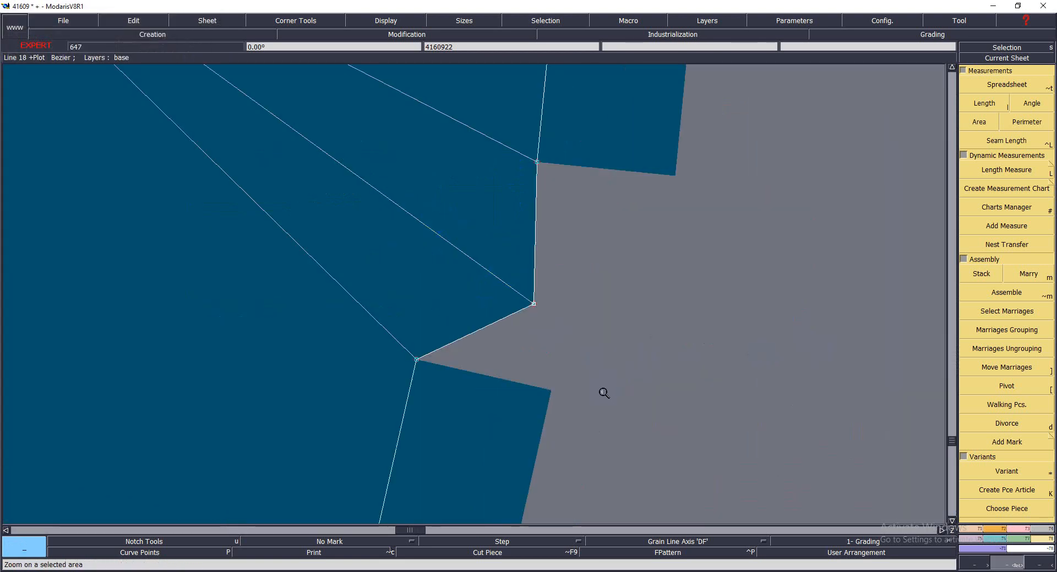
pyautogui.press('F4')
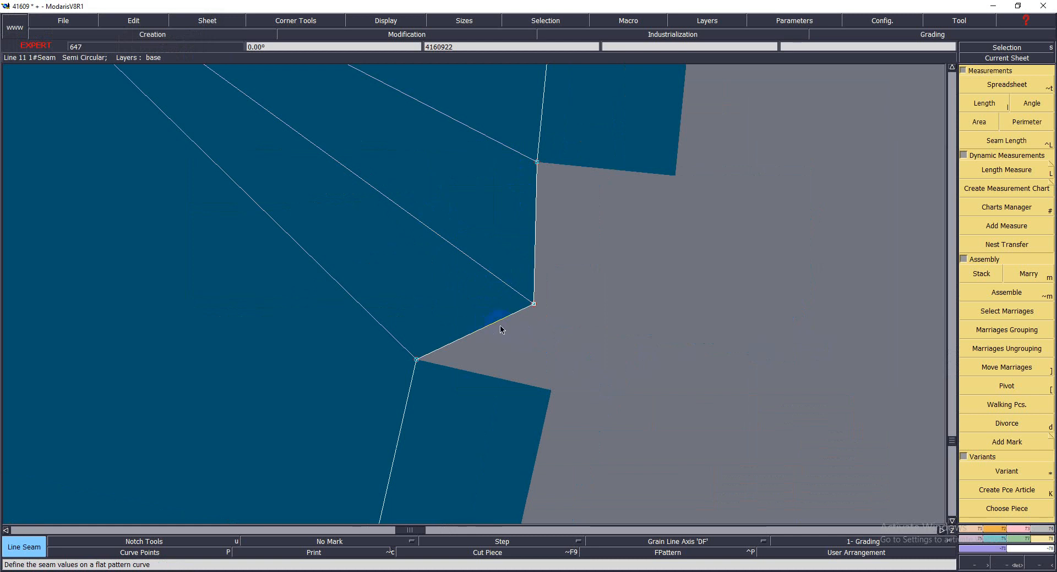
pyautogui.click(500, 320)
pyautogui.write('.5')
pyautogui.press('Down')
pyautogui.press('Return')
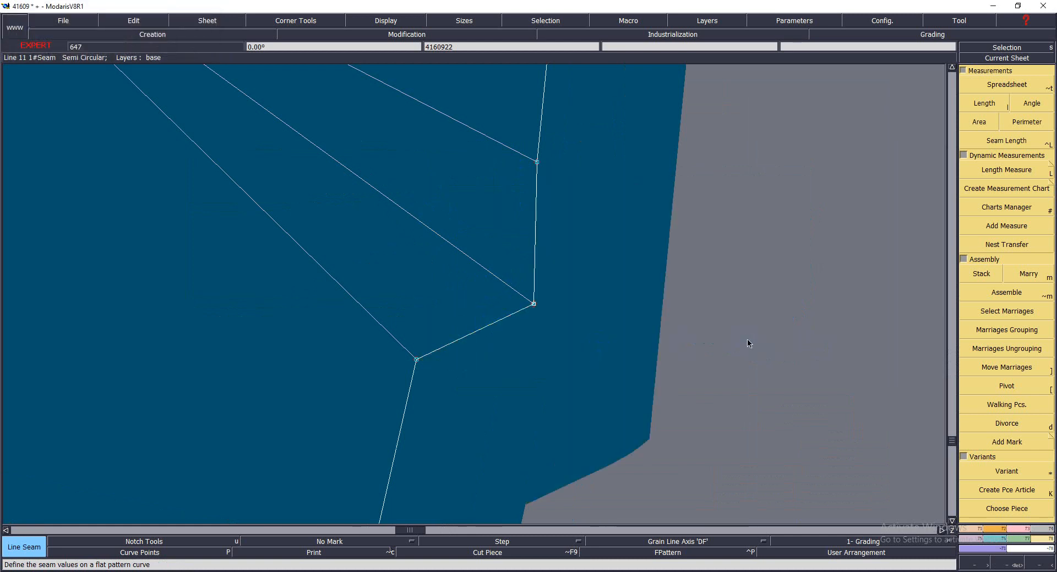
# Step: Delete the upper of the two offset corner points where the leg and waist sections meet on the lower seam line
pyautogui.press('Home')
pyautogui.press('Return')
pyautogui.moveTo(632, 312); pyautogui.dragTo(727, 387)
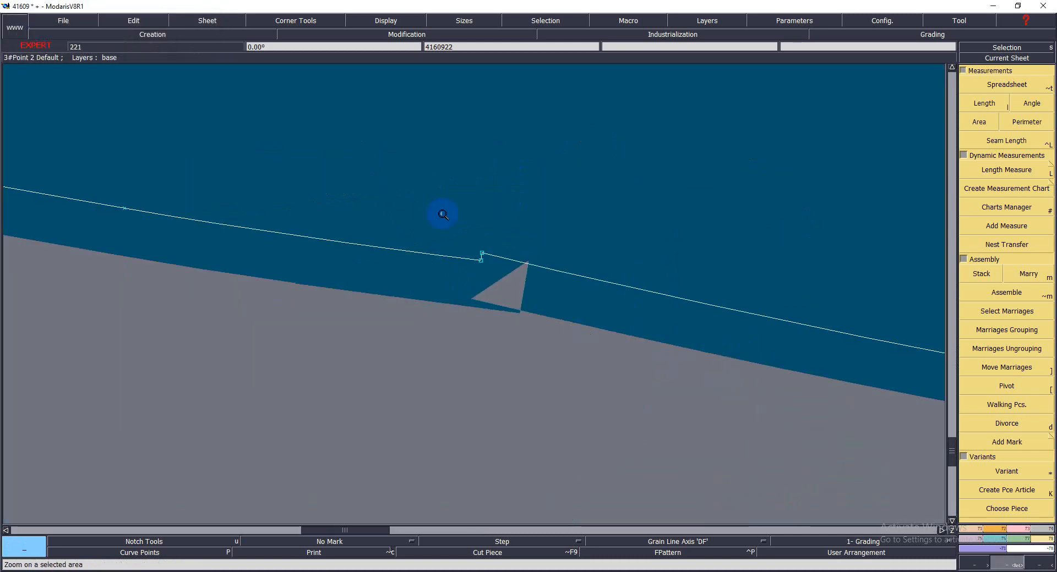
pyautogui.moveTo(443, 214); pyautogui.dragTo(549, 309)
pyautogui.moveTo(297, 198); pyautogui.dragTo(470, 356)
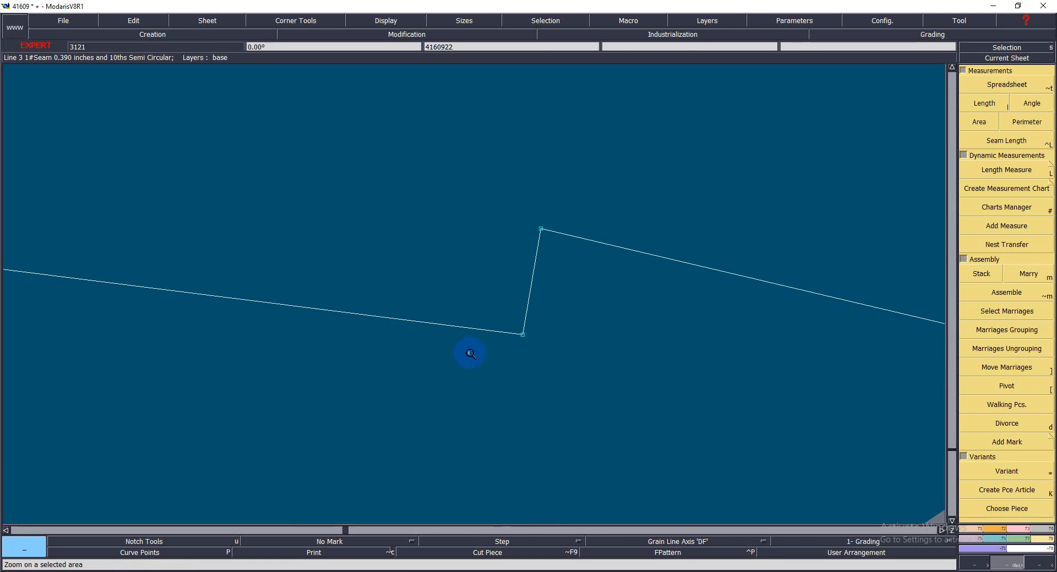
pyautogui.hotkey('shift', 'm')
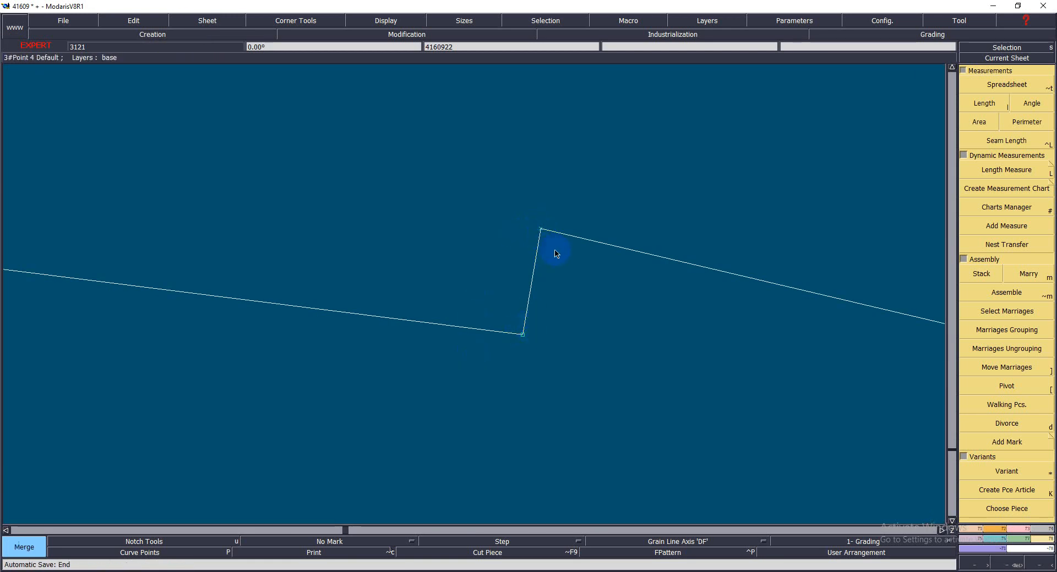
pyautogui.press('Delete')
pyautogui.click(540, 230)
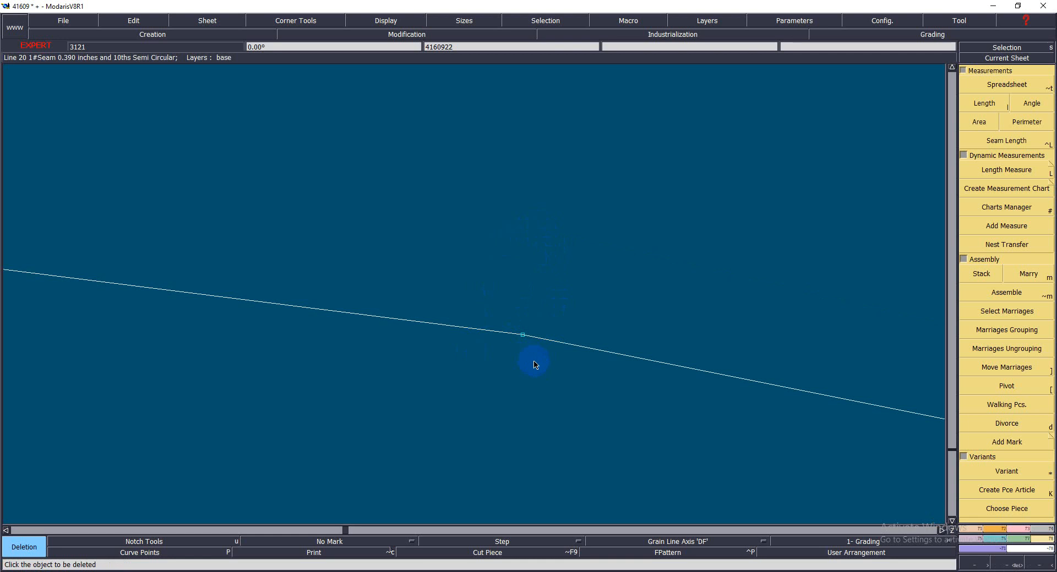
# Step: Merge the leg and waist curves at their shared points on the lower seam line and below the crotch curve
pyautogui.hotkey('shift', 'm')
pyautogui.click(523, 336)
pyautogui.press('Home')
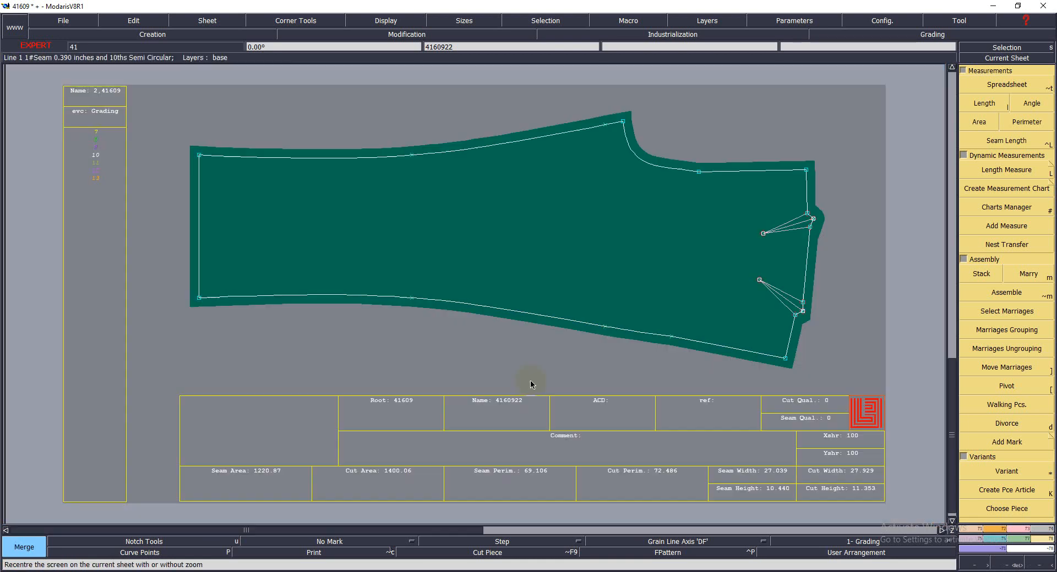
pyautogui.press('Return')
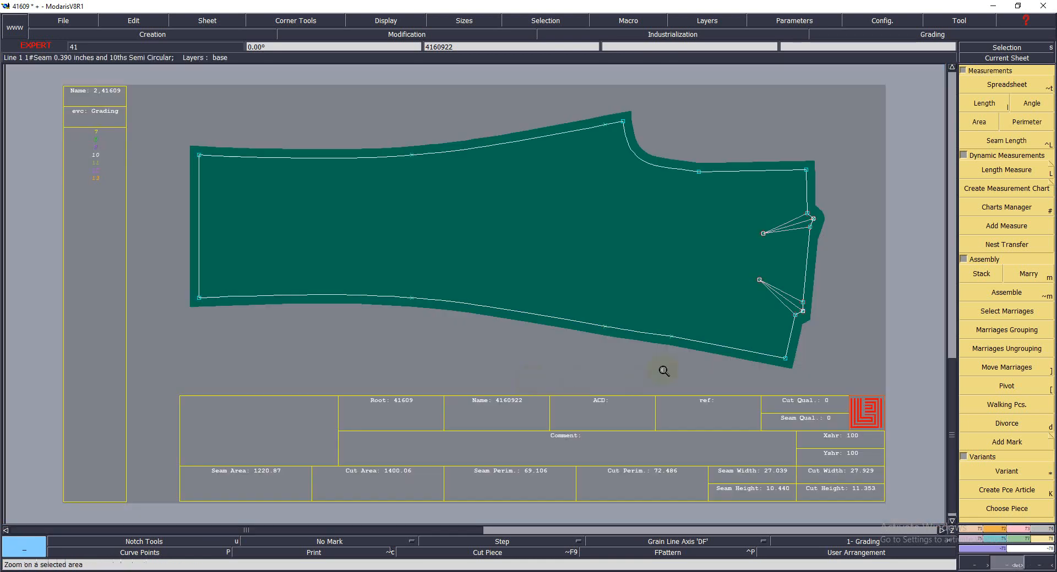
pyautogui.click(811, 370)
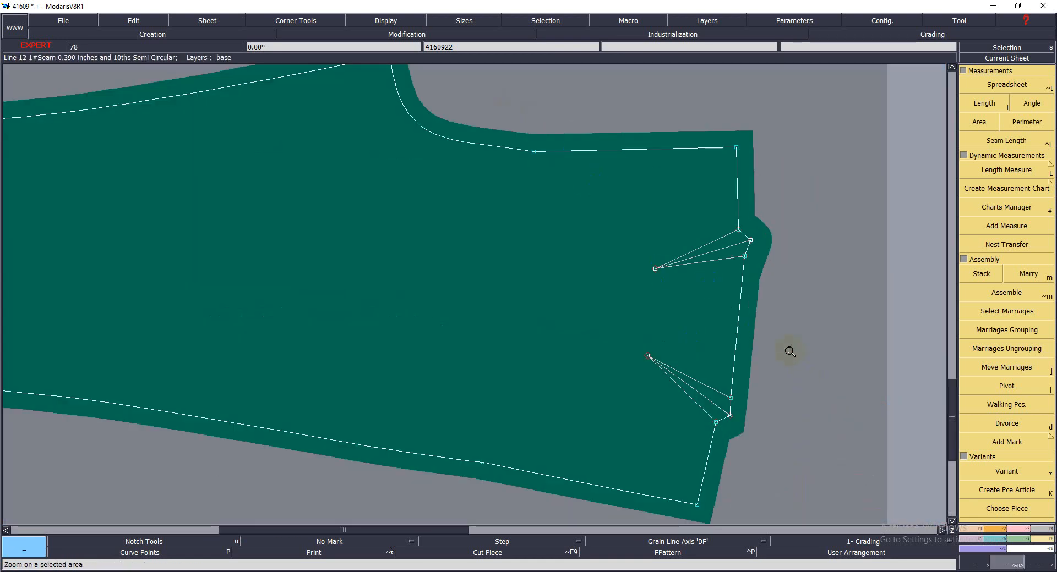
pyautogui.click(534, 152)
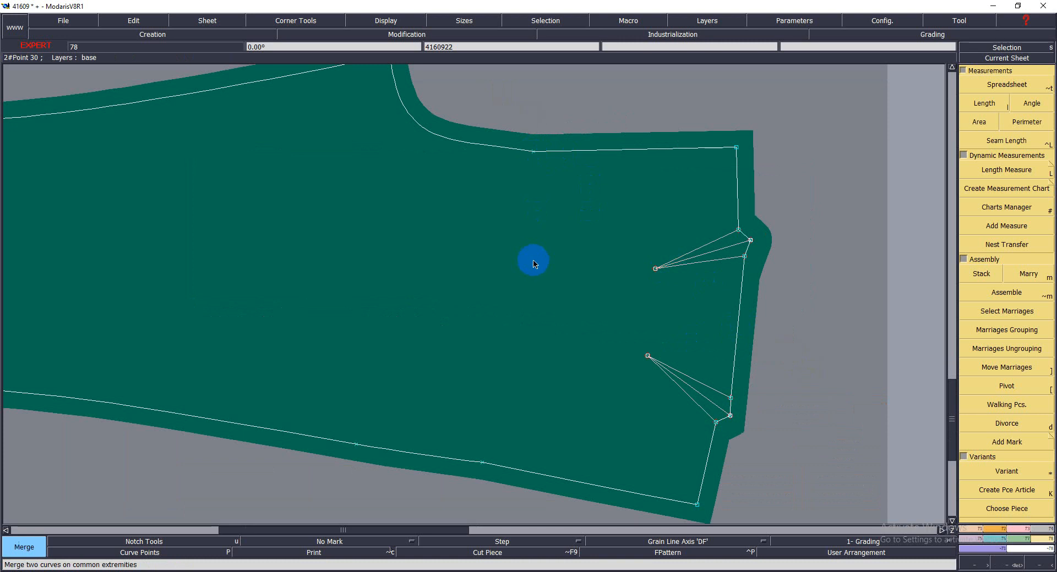
# Step: Reshape the lower seam line by moving its merged joining point slightly outward for a smoother transition
pyautogui.press('u')
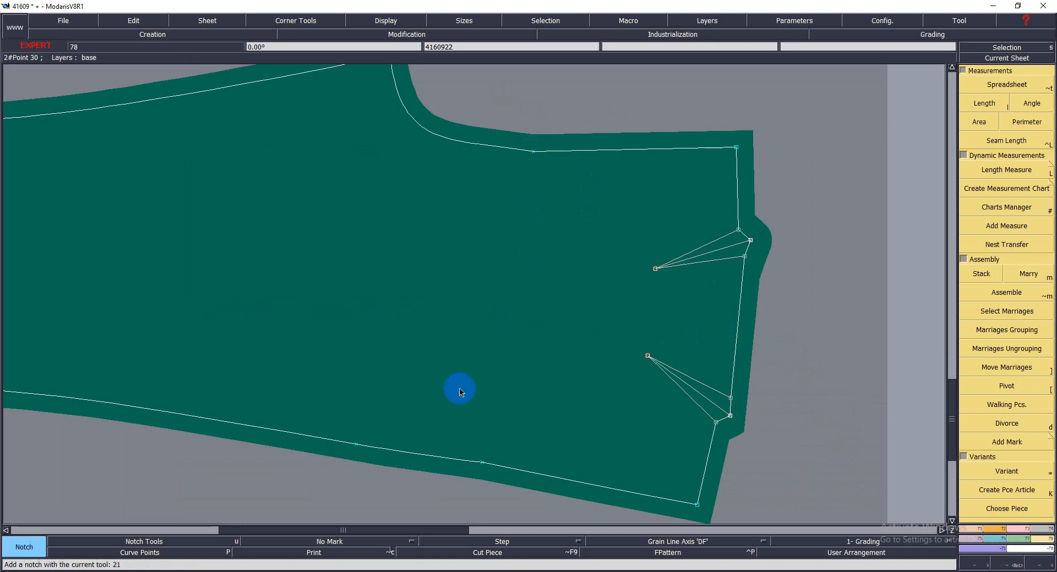
pyautogui.press('r')
pyautogui.click(482, 463)
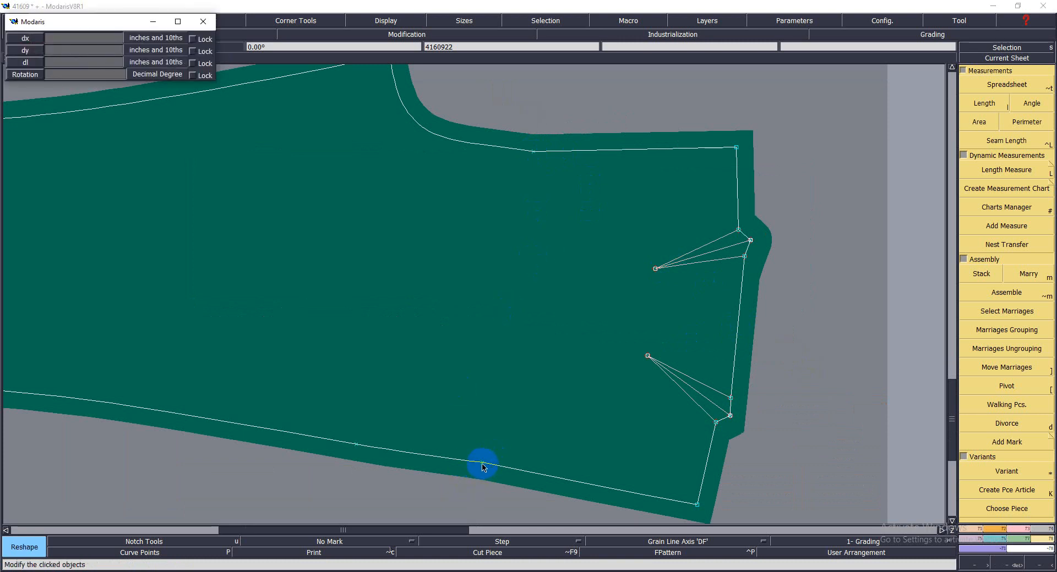
pyautogui.click(480, 465)
pyautogui.click(454, 483)
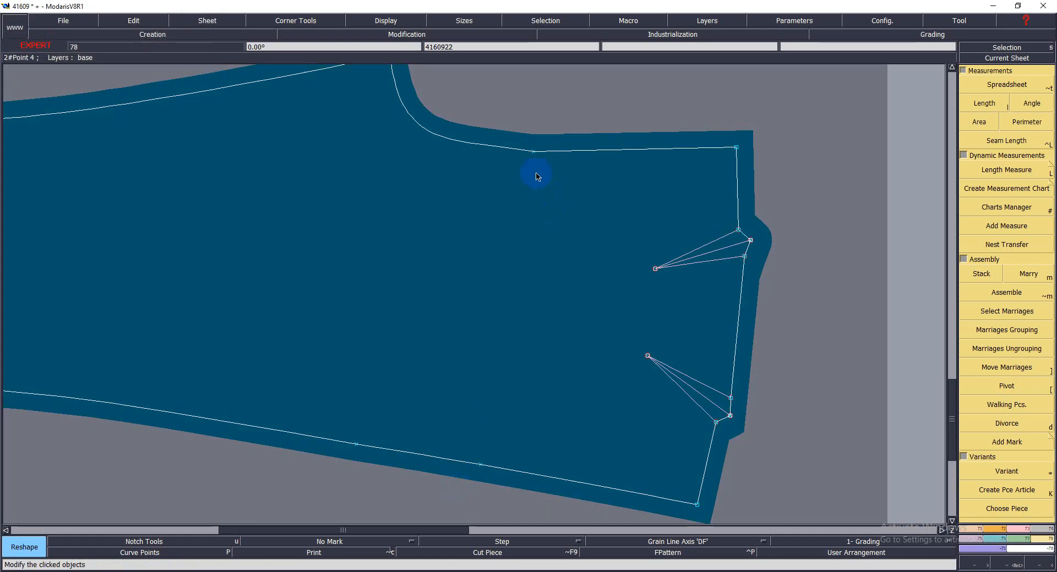
# Step: Draw a horizontal grain line axis 'DF' inside the middle of the combined piece and arrange all sheets
pyautogui.press('Home')
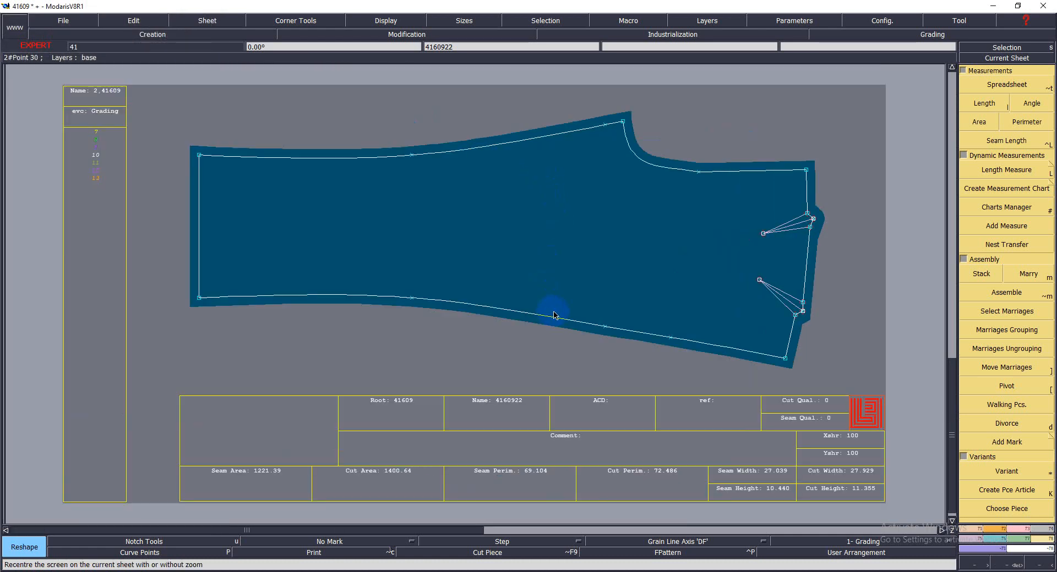
pyautogui.click(695, 544)
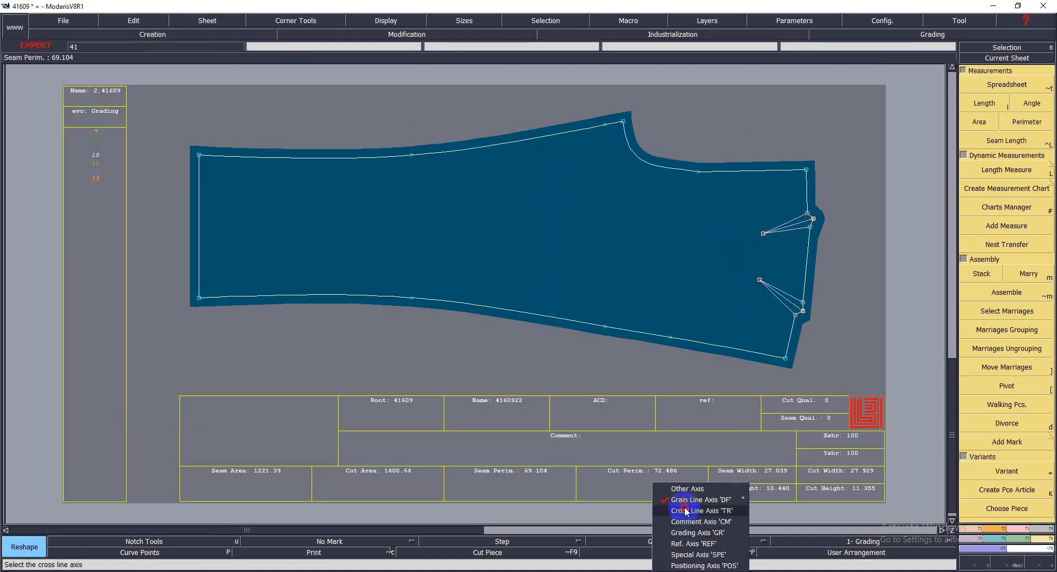
pyautogui.click(700, 500)
pyautogui.moveTo(518, 233); pyautogui.dragTo(658, 241)
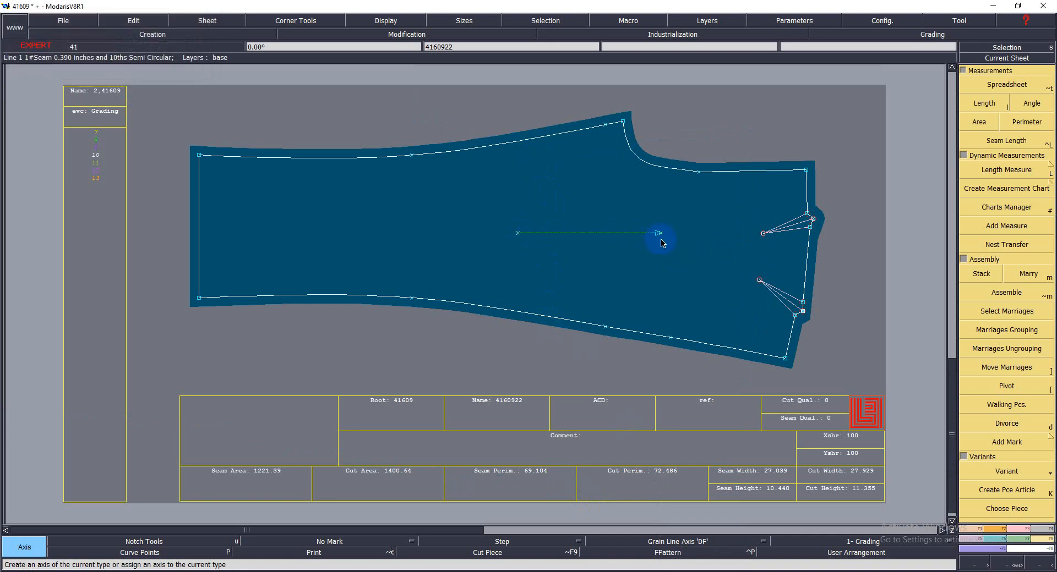
pyautogui.press('j')
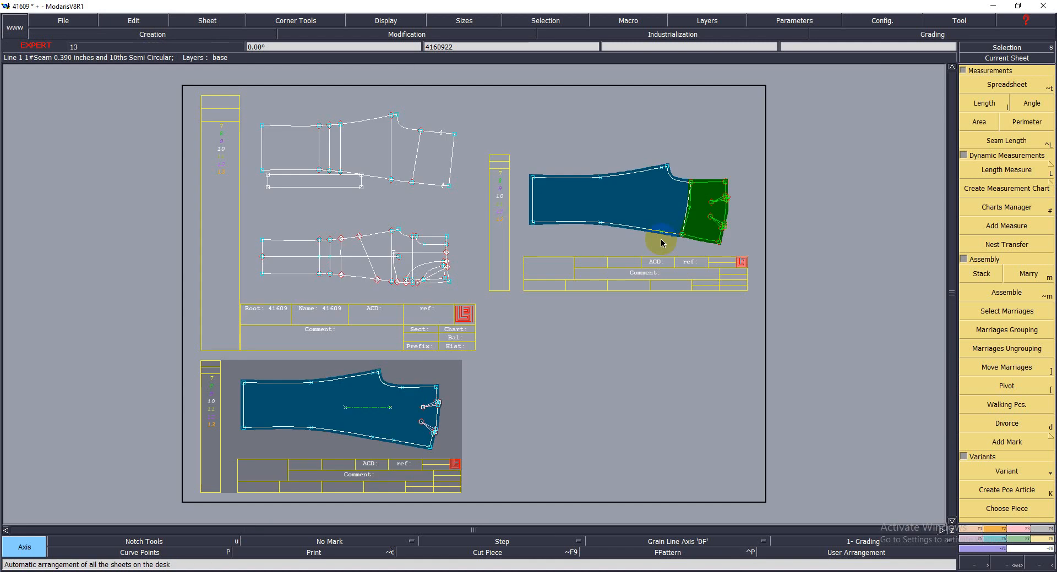